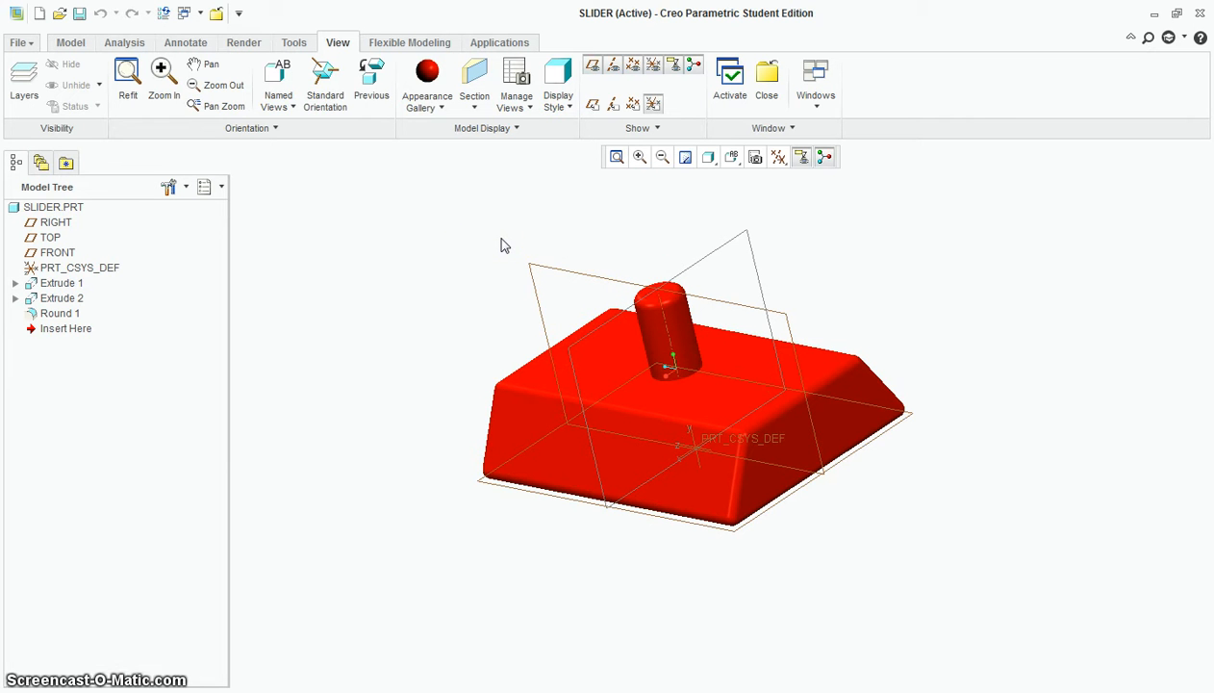
# - Close the slider part and create a new design assembly named Slider_Ride with the default template
pyautogui.click(21, 42)
pyautogui.click(45, 230)
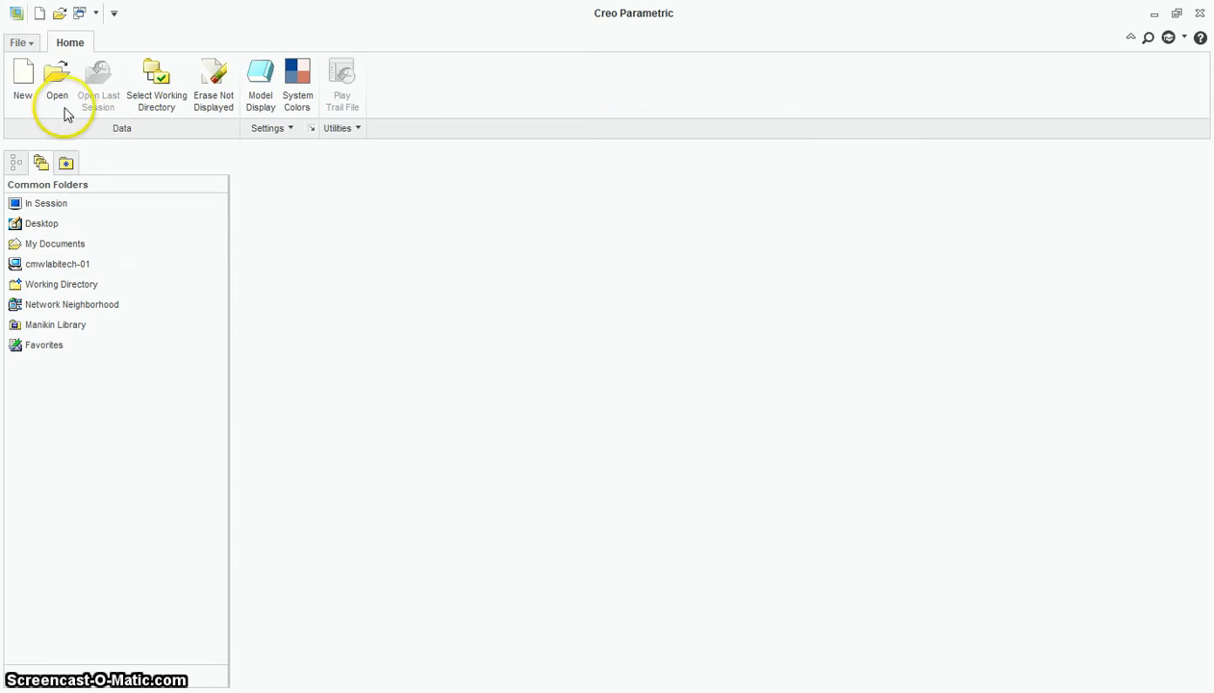
pyautogui.click(22, 82)
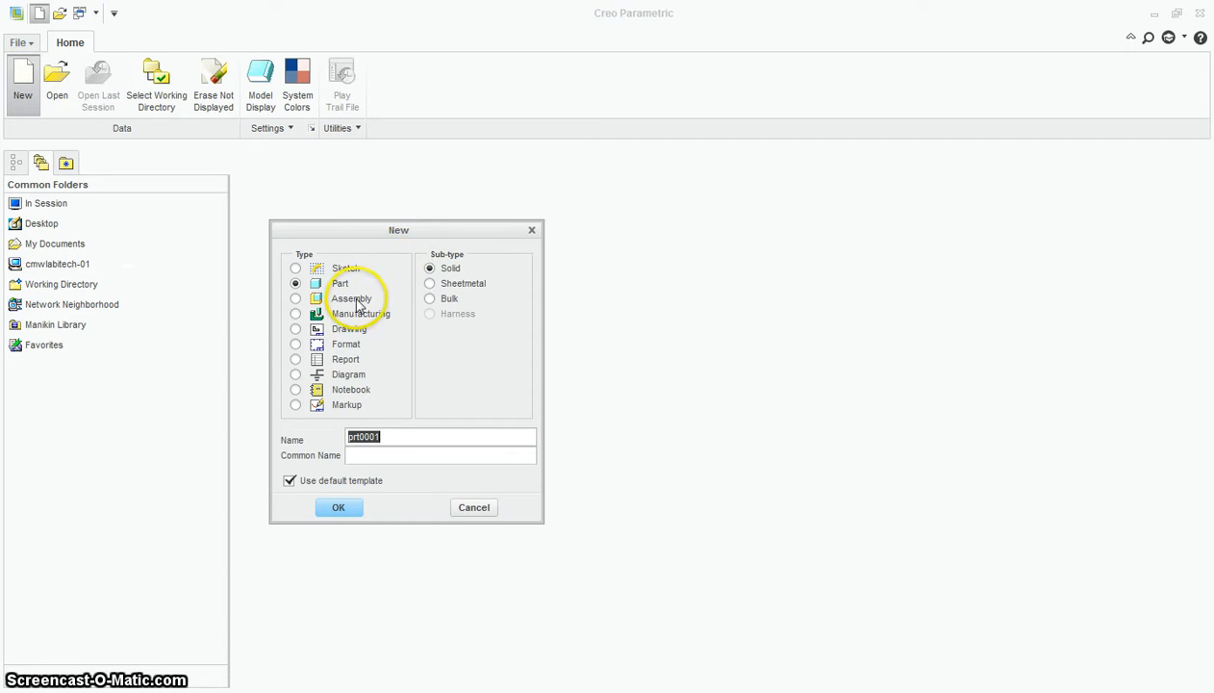
pyautogui.click(327, 298)
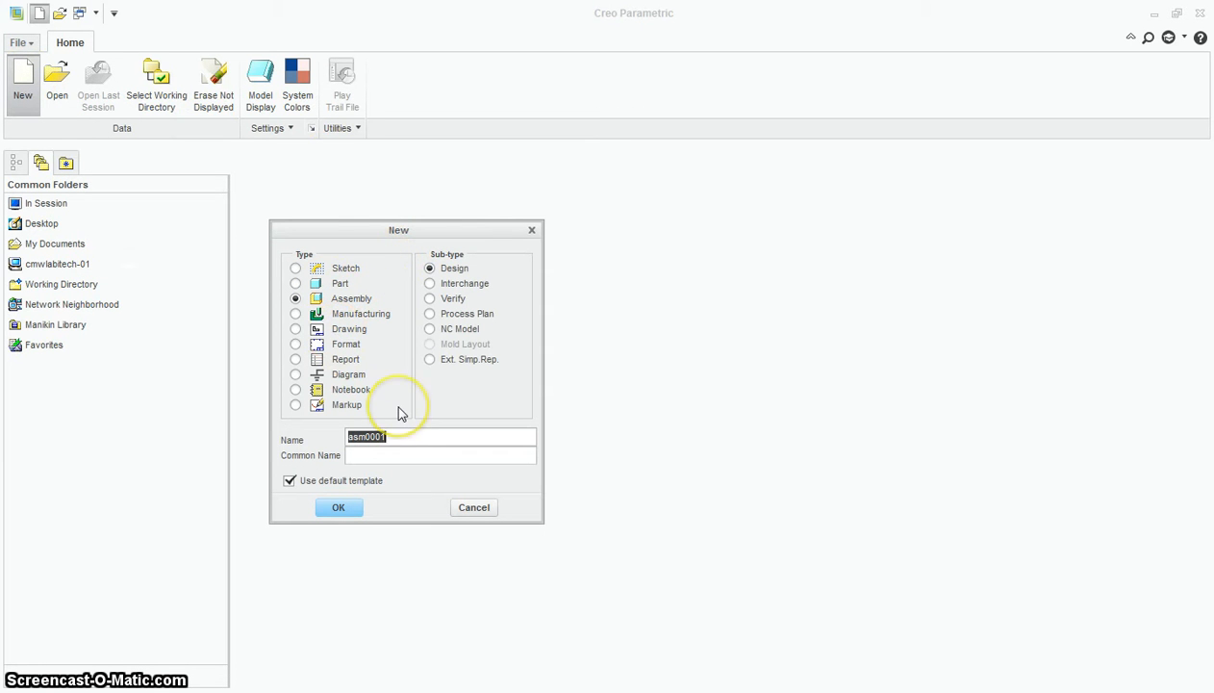
pyautogui.write('Slider_Ride')
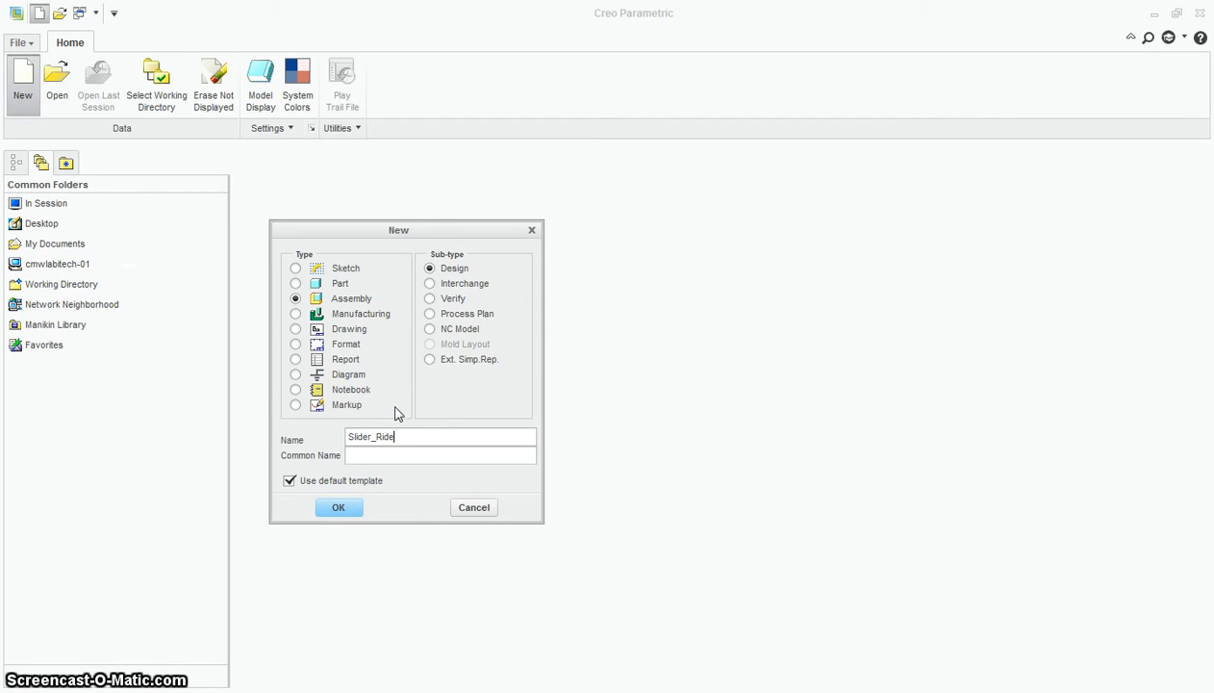
pyautogui.click(339, 508)
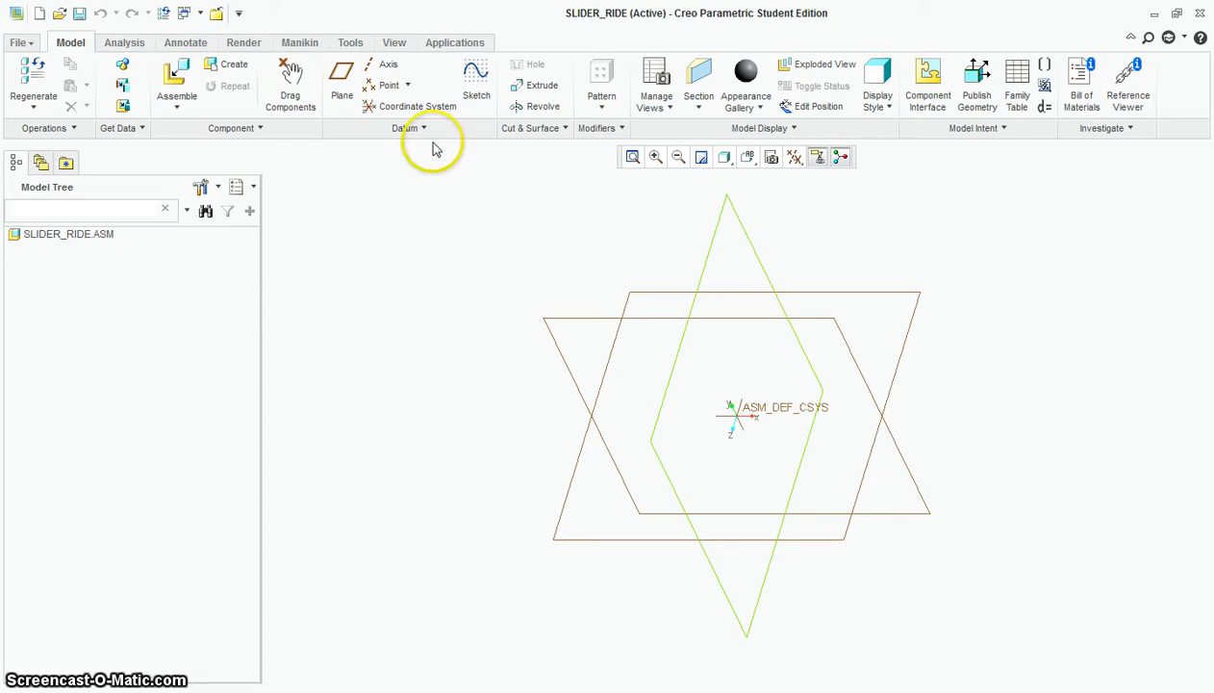
# - Assemble base.prt into the assembly as the first component, using the Default placement constraint
pyautogui.click(177, 77)
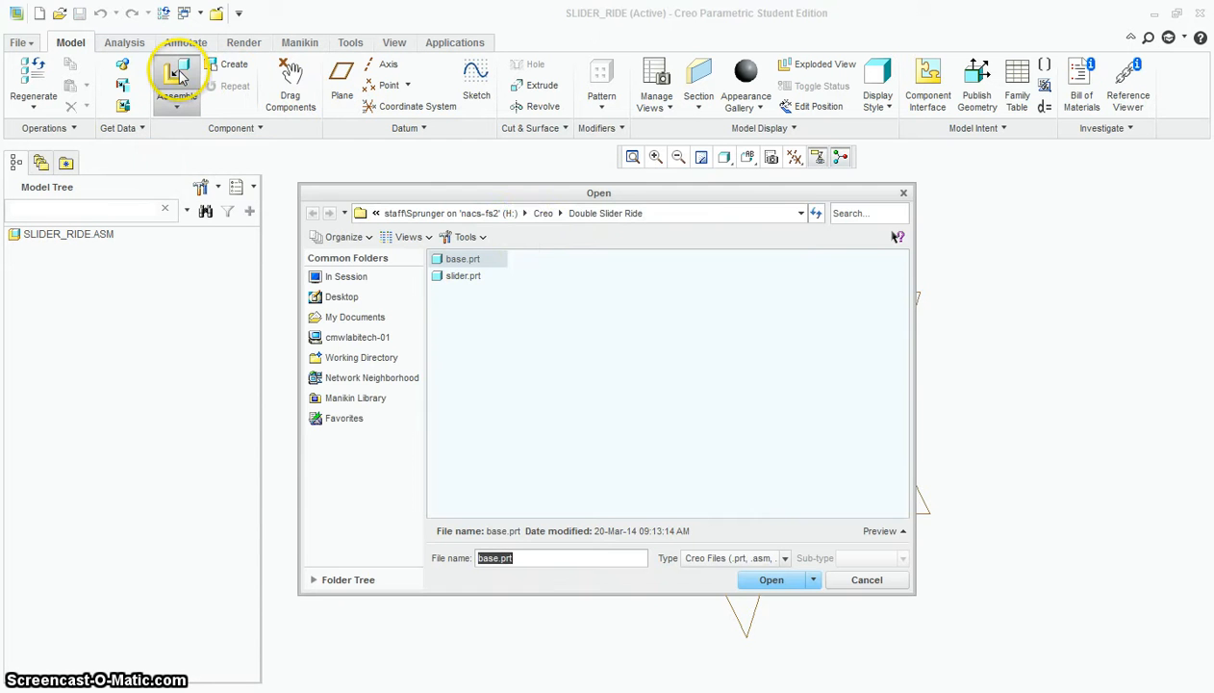
pyautogui.click(769, 580)
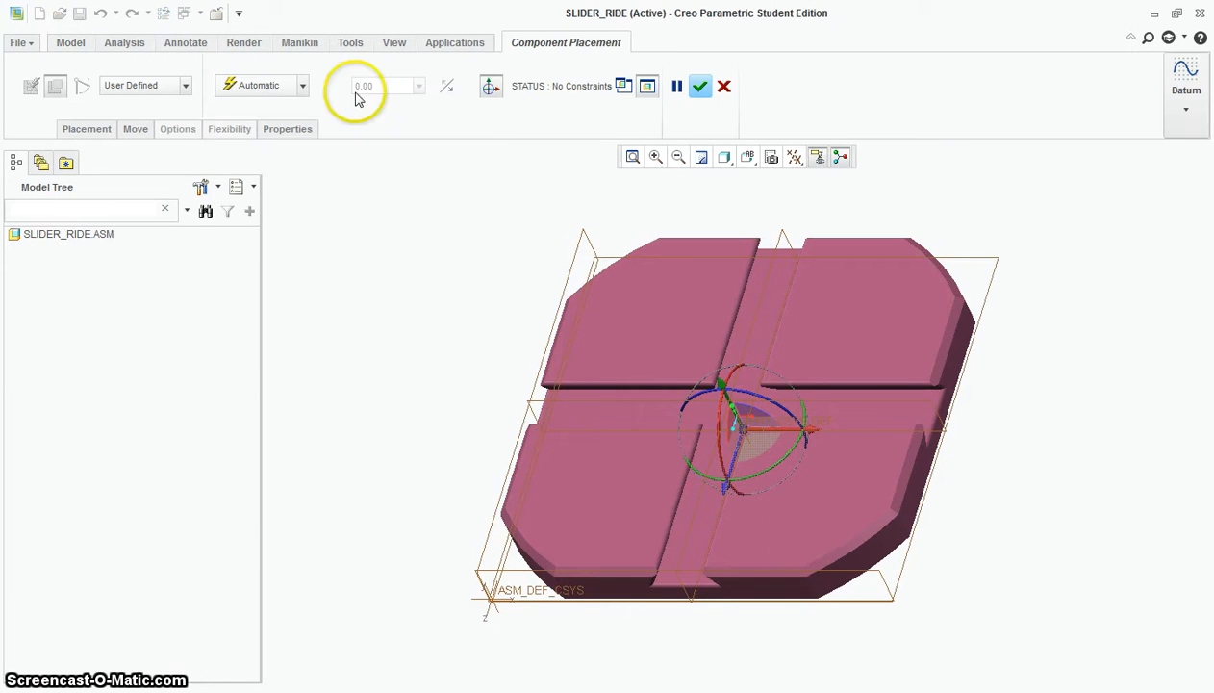
pyautogui.click(291, 88)
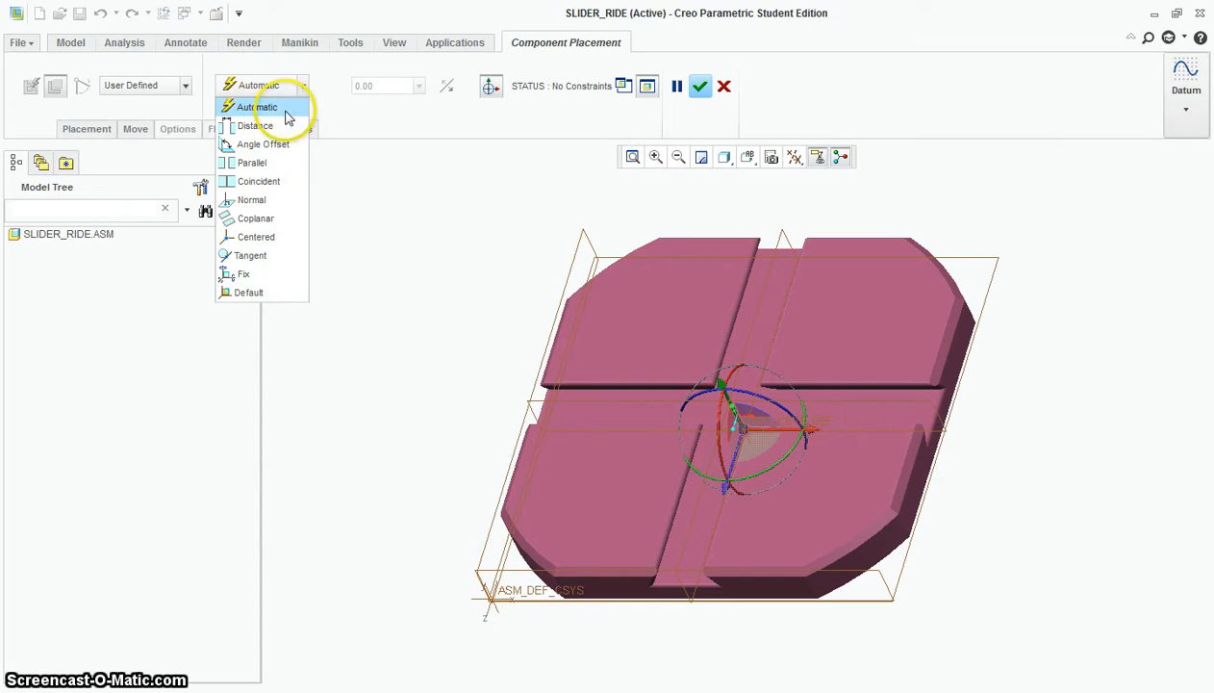
pyautogui.click(270, 292)
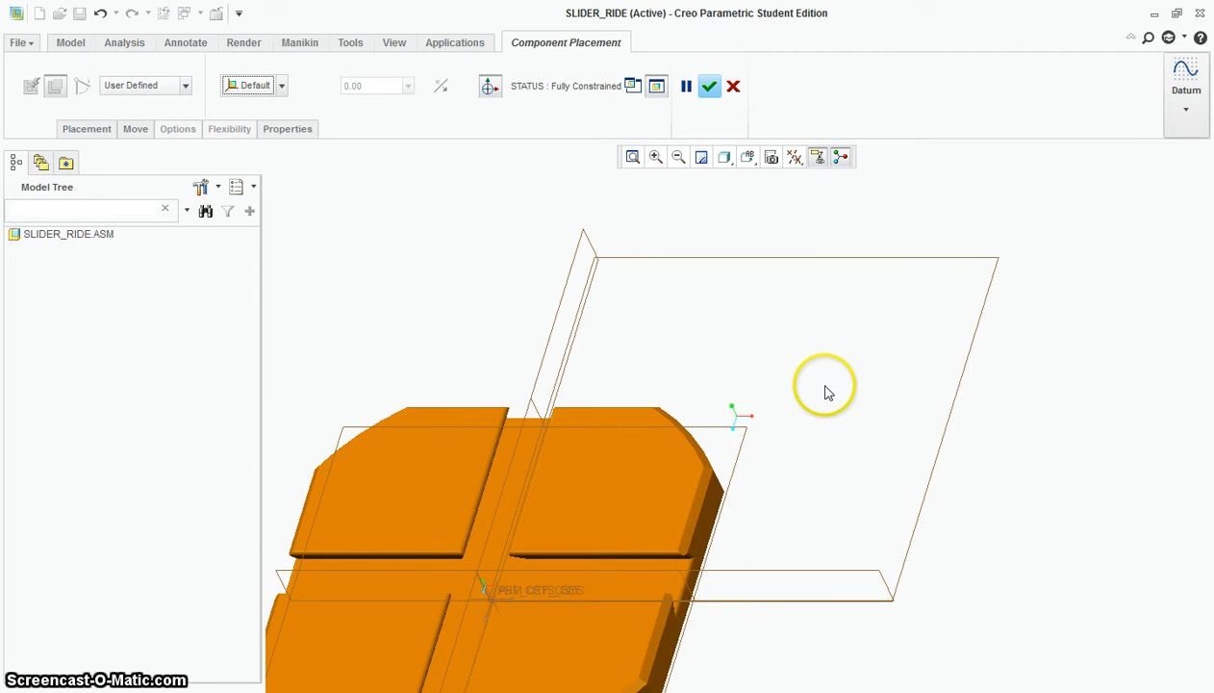
pyautogui.click(709, 87)
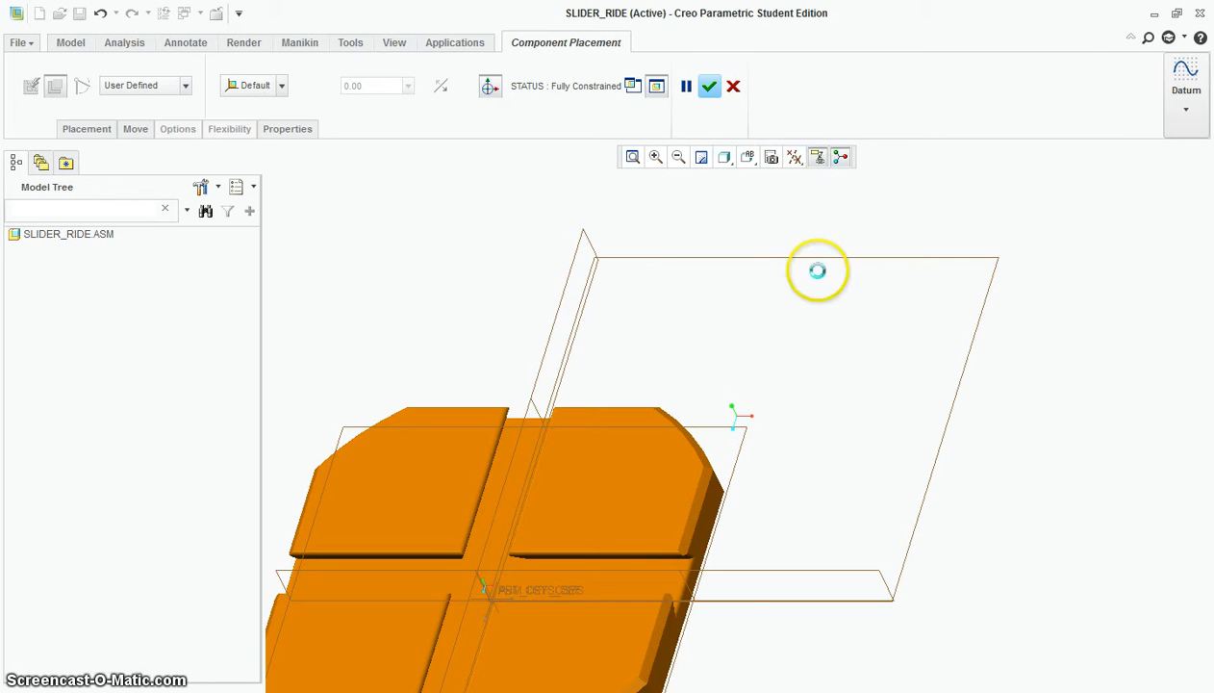
# - Bring slider.prt into the assembly and move it off to one side of the base, clear of the other geometry
pyautogui.moveTo(1019, 446); pyautogui.dragTo(1058, 409, button='middle')
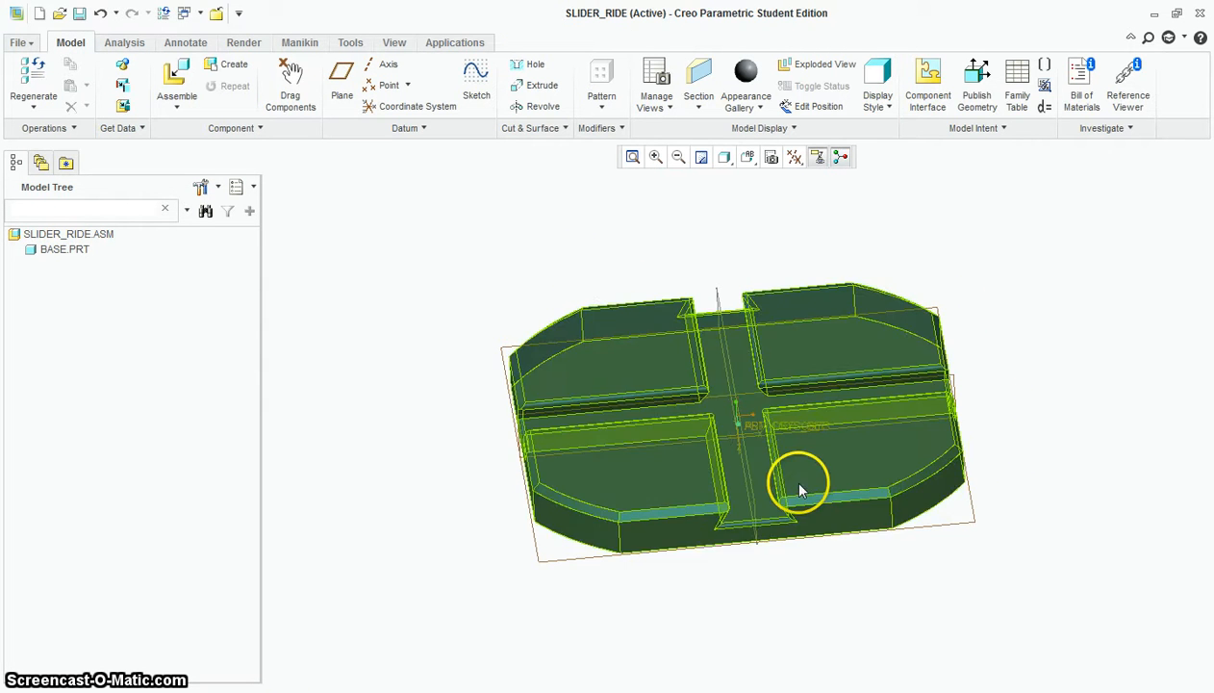
pyautogui.scroll(2, 784, 510)
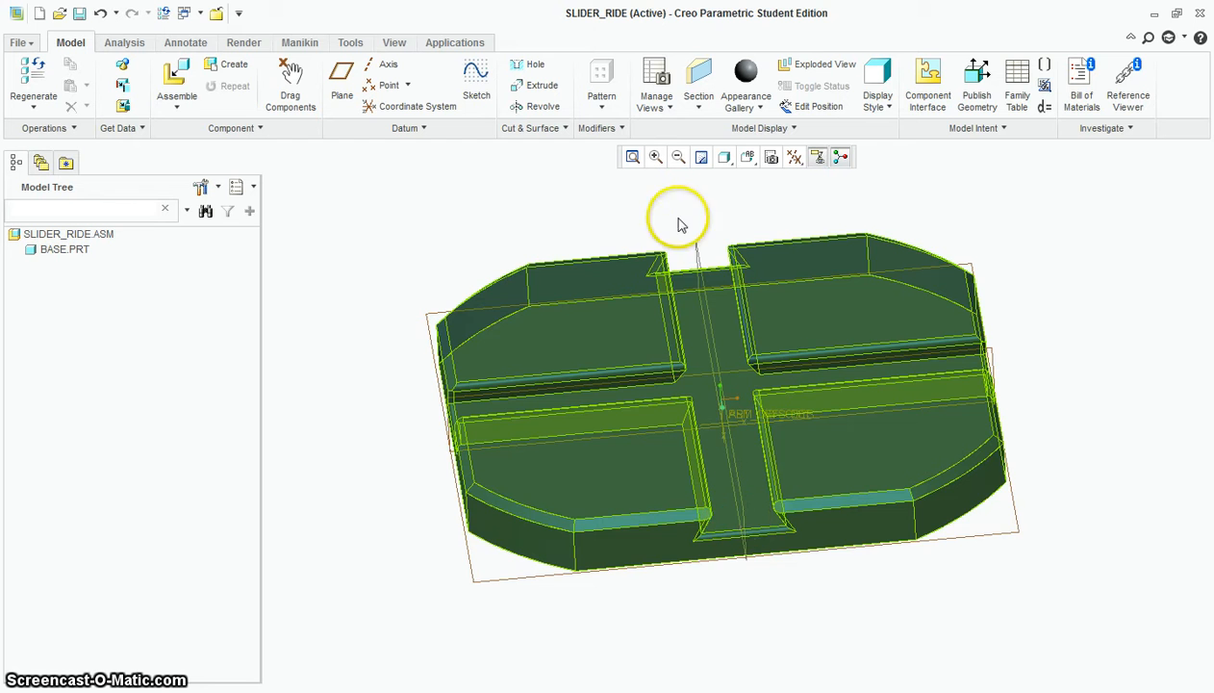
pyautogui.moveTo(1024, 481); pyautogui.dragTo(985, 520, button='middle')
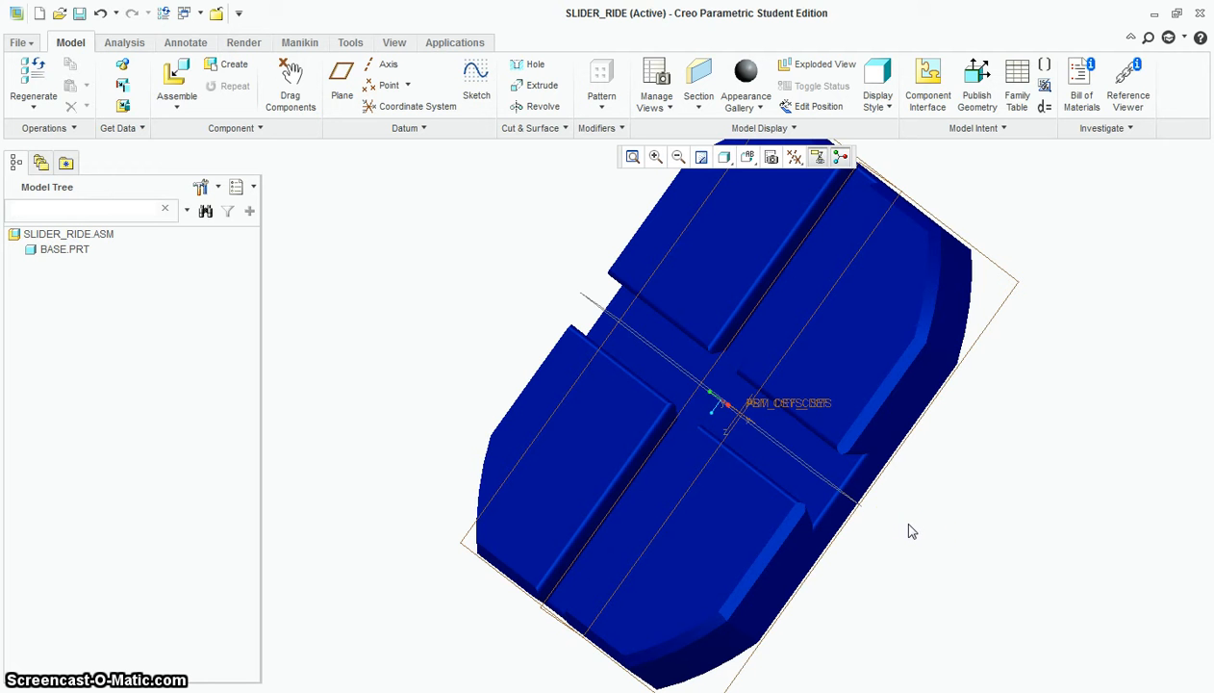
pyautogui.moveTo(910, 531); pyautogui.dragTo(916, 490, button='middle')
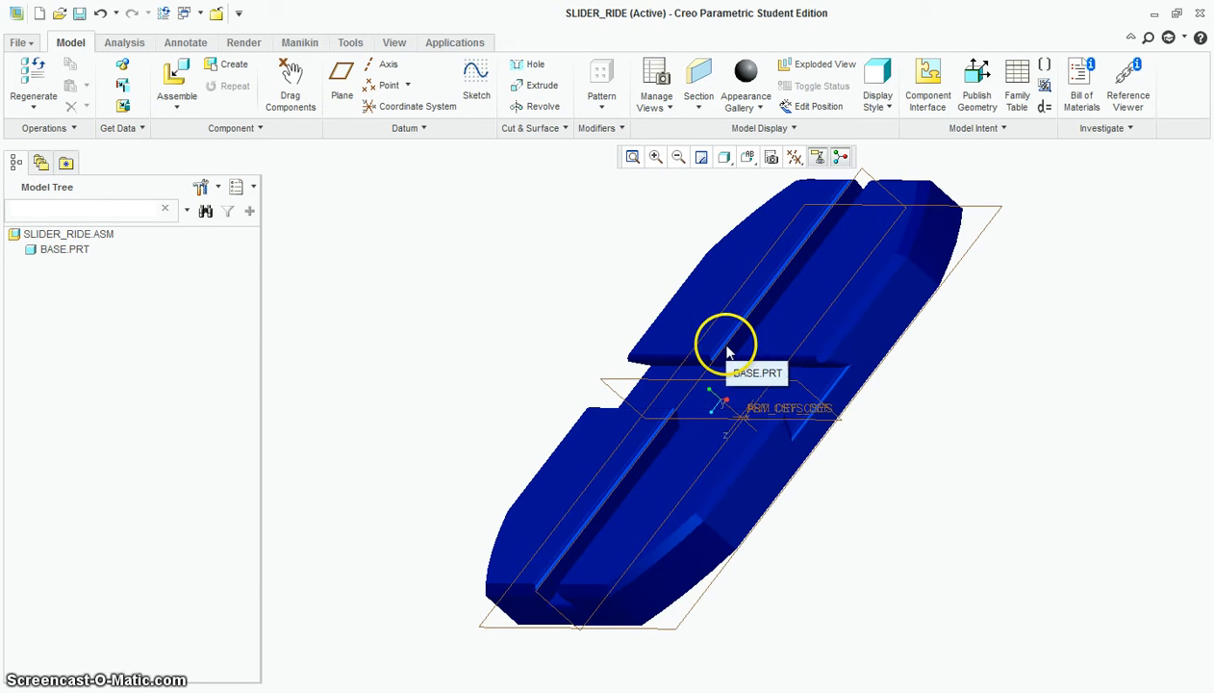
pyautogui.moveTo(889, 531); pyautogui.dragTo(873, 559, button='middle')
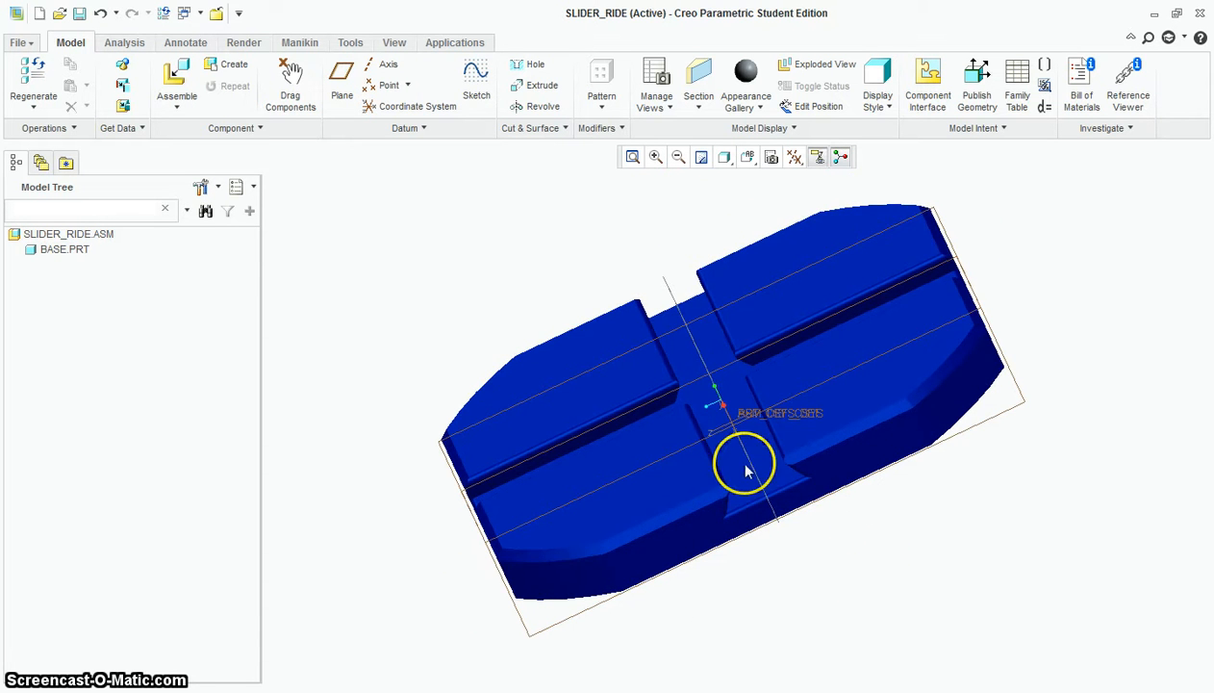
pyautogui.click(564, 377)
pyautogui.click(182, 89)
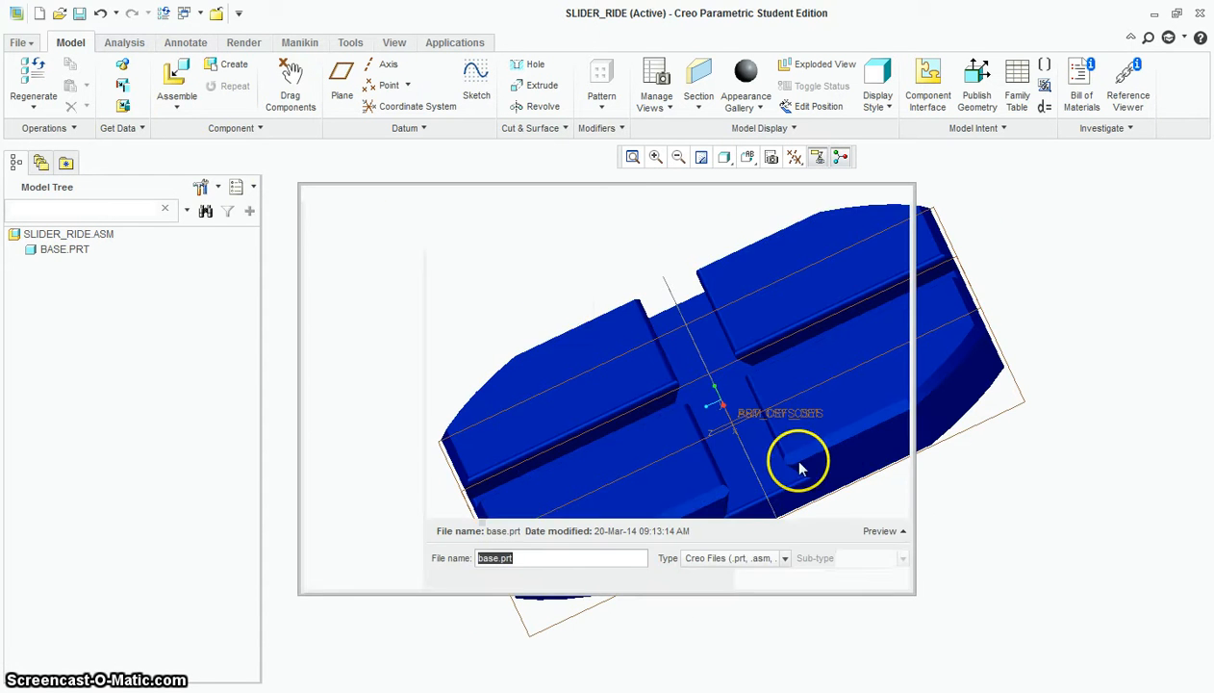
pyautogui.doubleClick(462, 279)
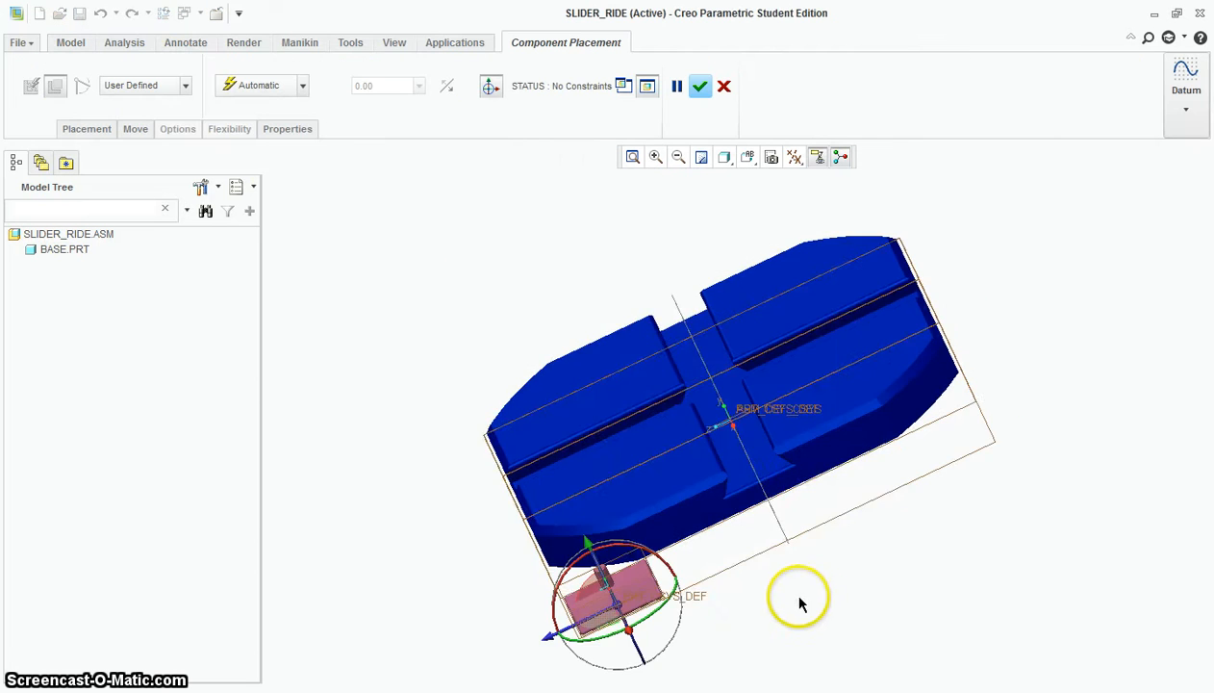
pyautogui.moveTo(801, 604); pyautogui.dragTo(819, 580, button='middle')
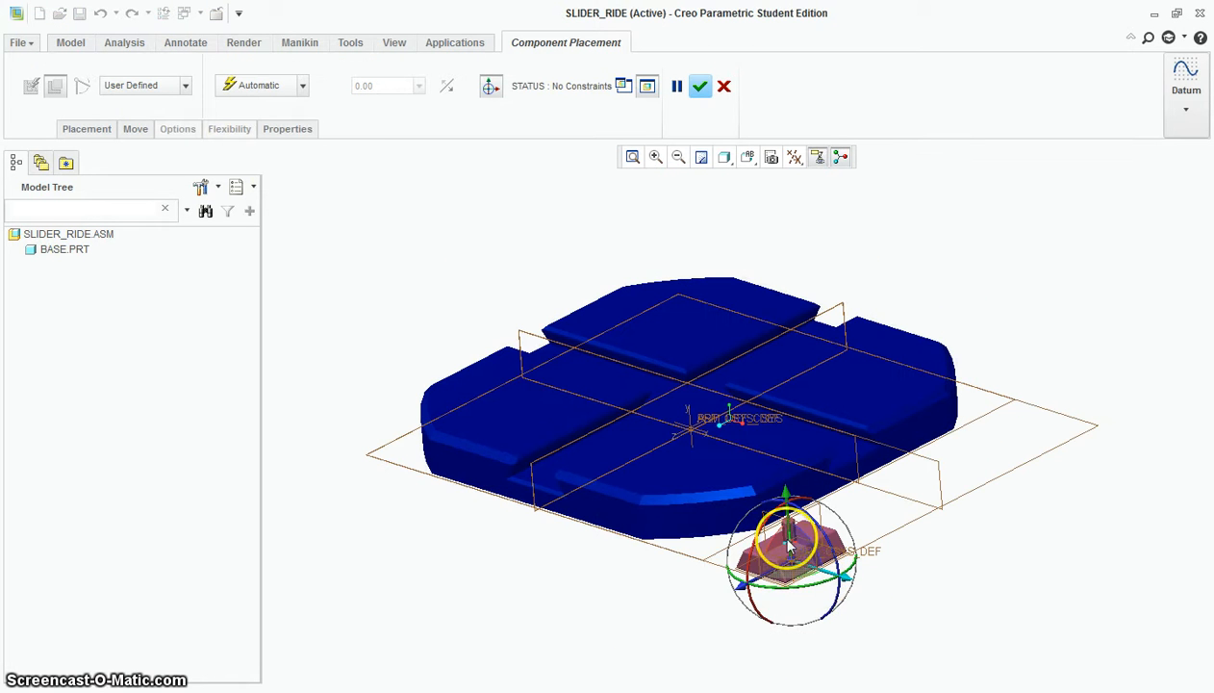
pyautogui.moveTo(747, 577); pyautogui.dragTo(416, 563)
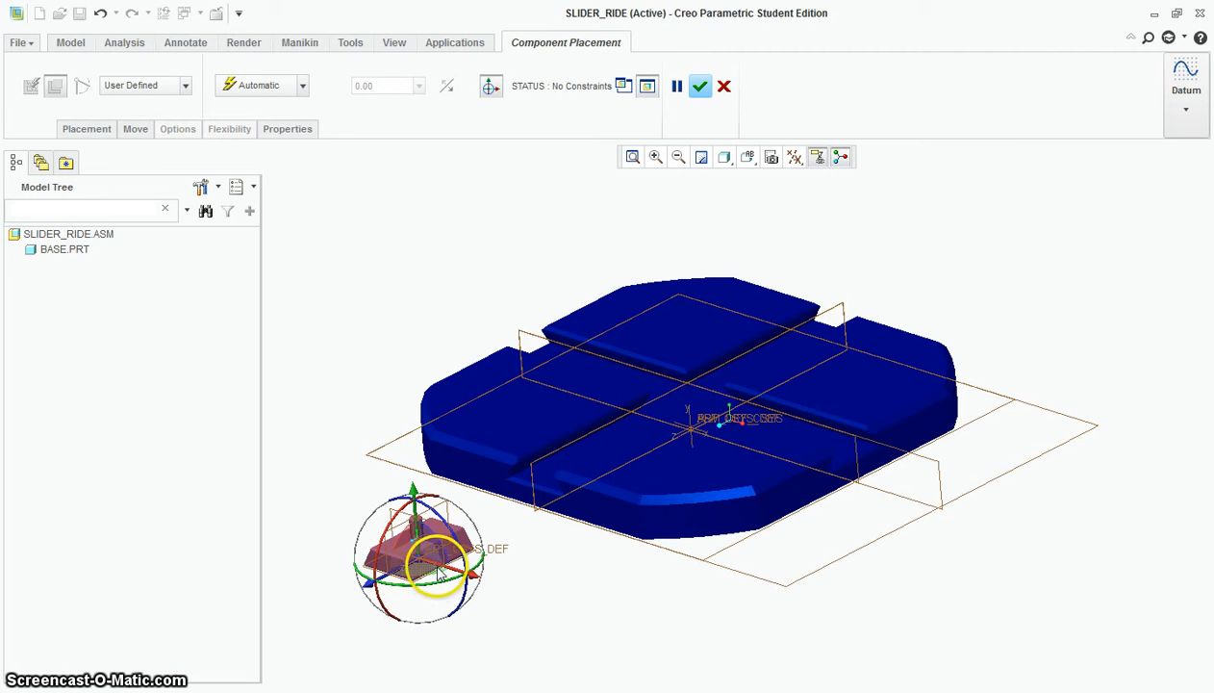
# - Make the slider's lengthwise vertical datum plane coincident with the vertical datum plane running along the base's groove
pyautogui.scroll(3, 433, 536)
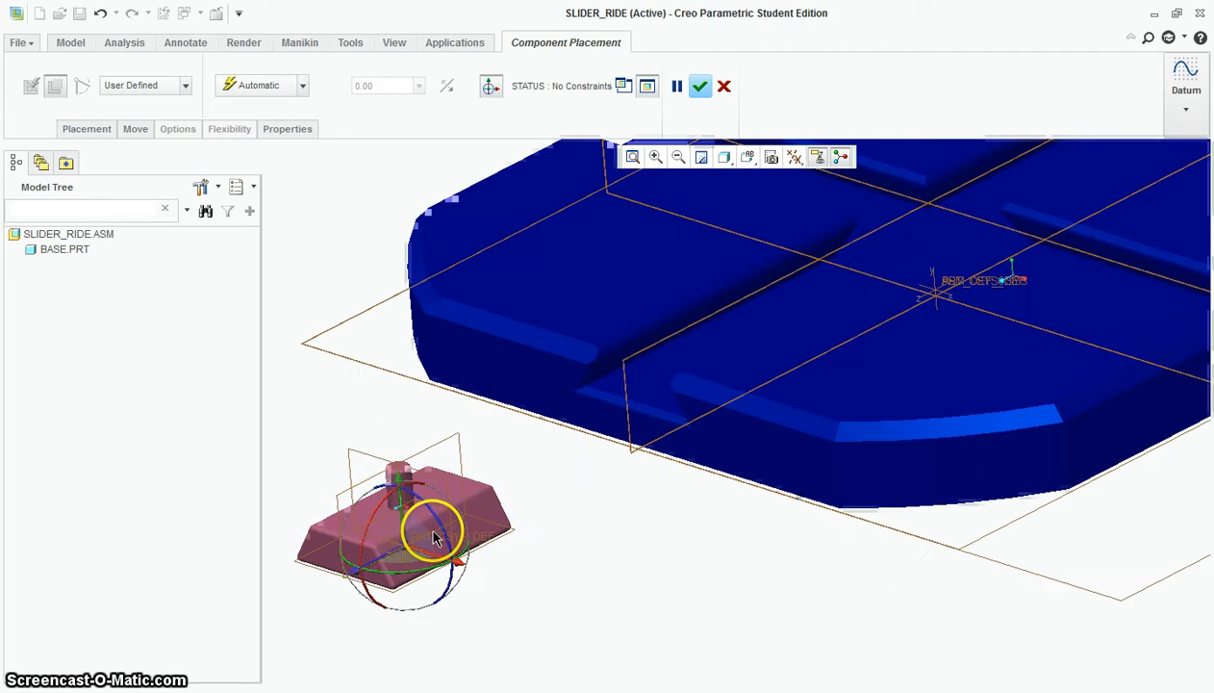
pyautogui.click(459, 439)
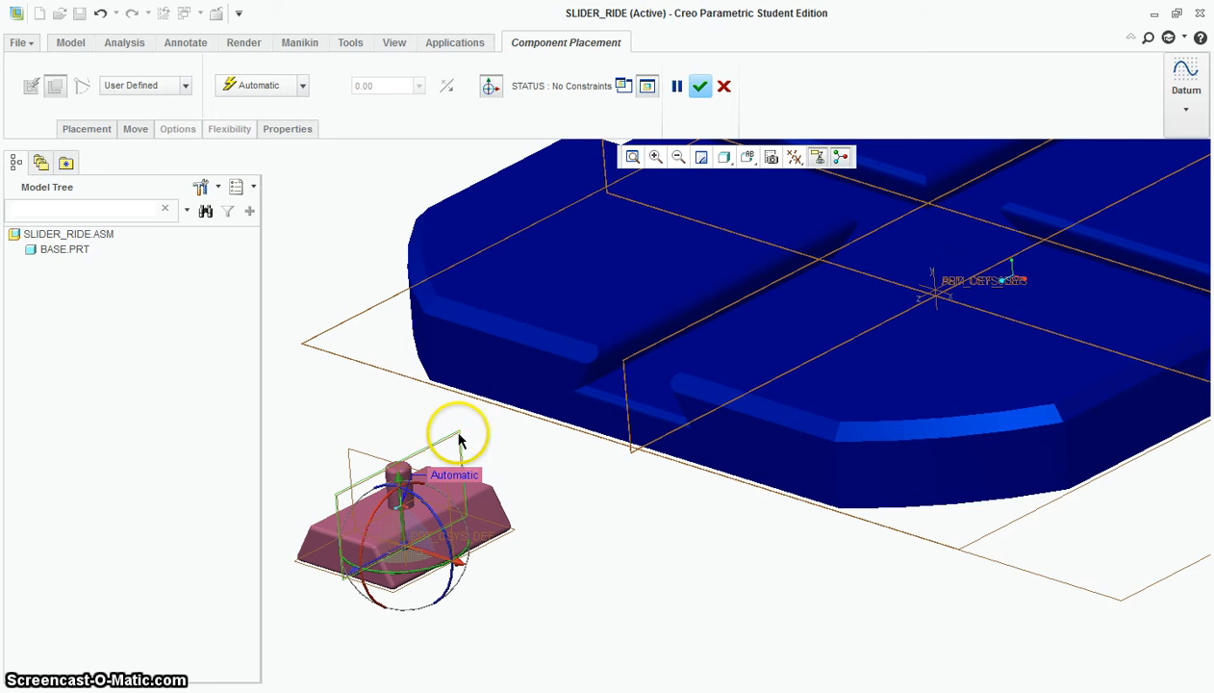
pyautogui.click(627, 365)
# - Make the slider's bottom face coincident with the floor of the base's cross-shaped groove and accept the partially constrained placement
pyautogui.scroll(3, 655, 529)
pyautogui.moveTo(726, 529); pyautogui.dragTo(816, 393, button='middle')
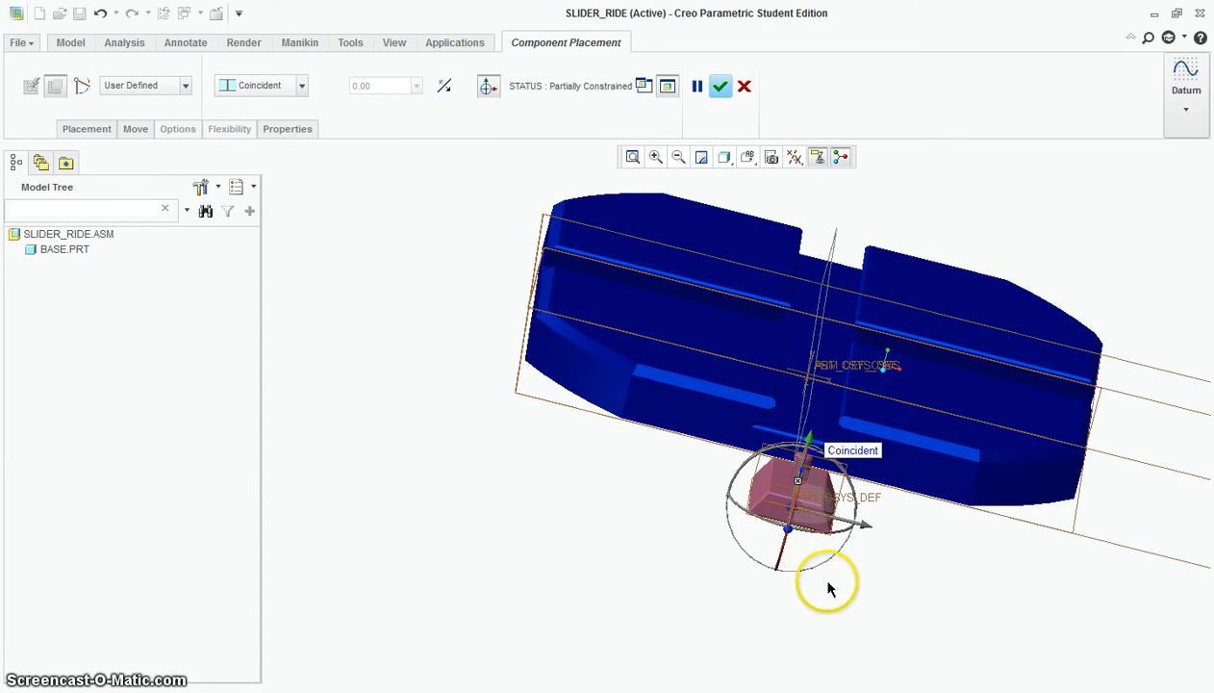
pyautogui.moveTo(826, 578); pyautogui.dragTo(828, 562, button='middle')
pyautogui.scroll(-5, 814, 269)
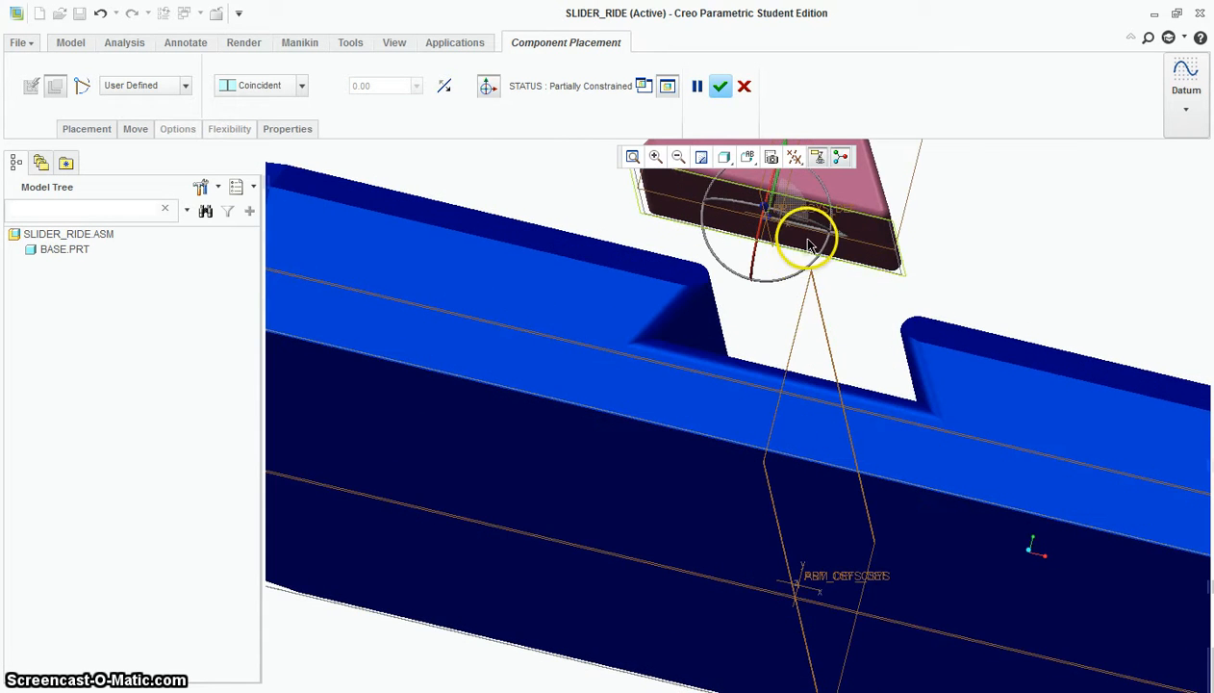
pyautogui.click(863, 260)
pyautogui.moveTo(897, 339); pyautogui.dragTo(884, 358, button='middle')
pyautogui.scroll(2, 881, 325)
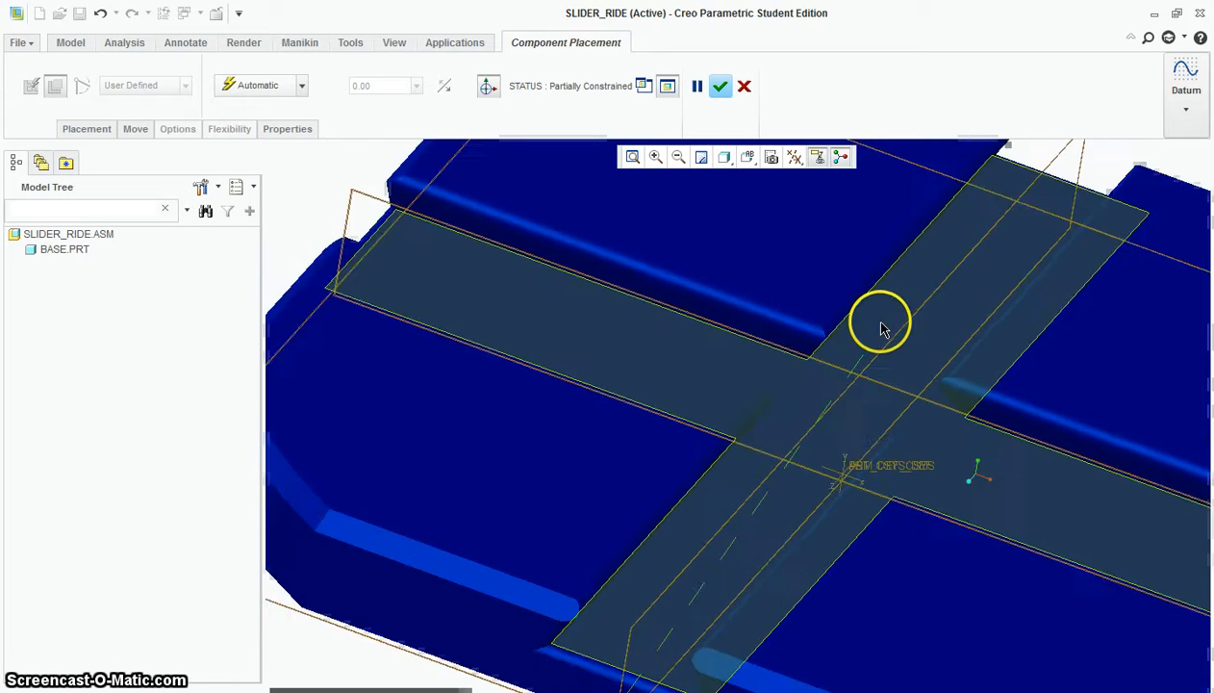
pyautogui.scroll(3, 881, 327)
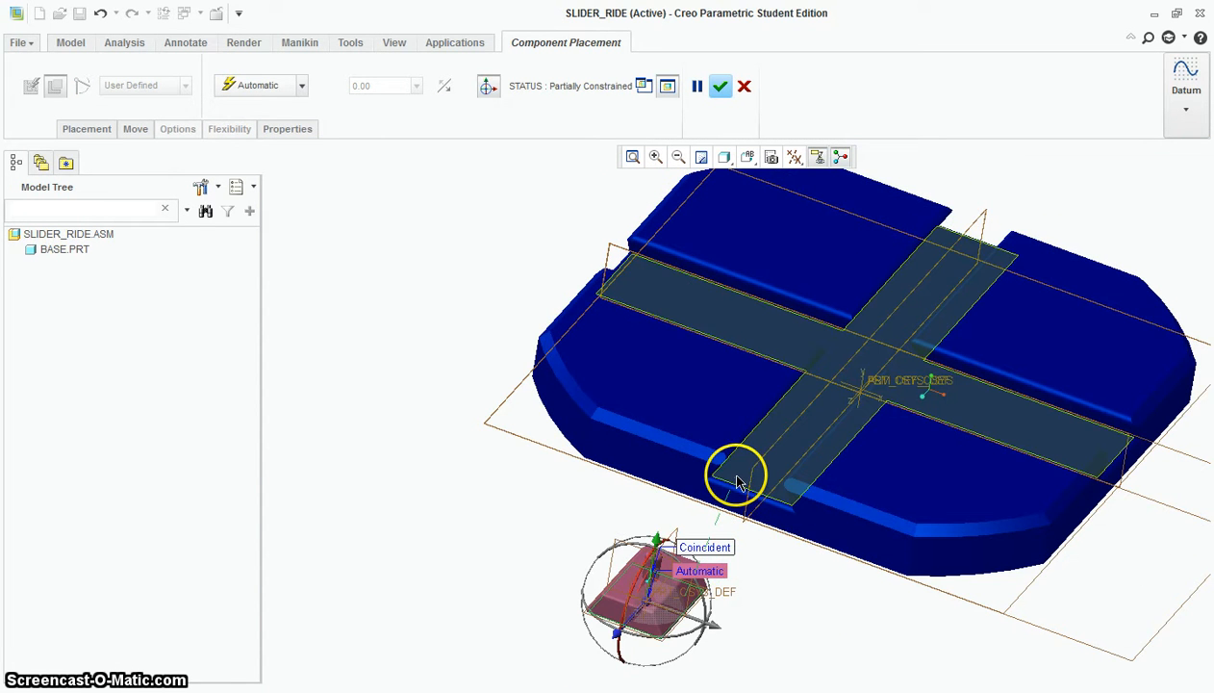
pyautogui.click(737, 481)
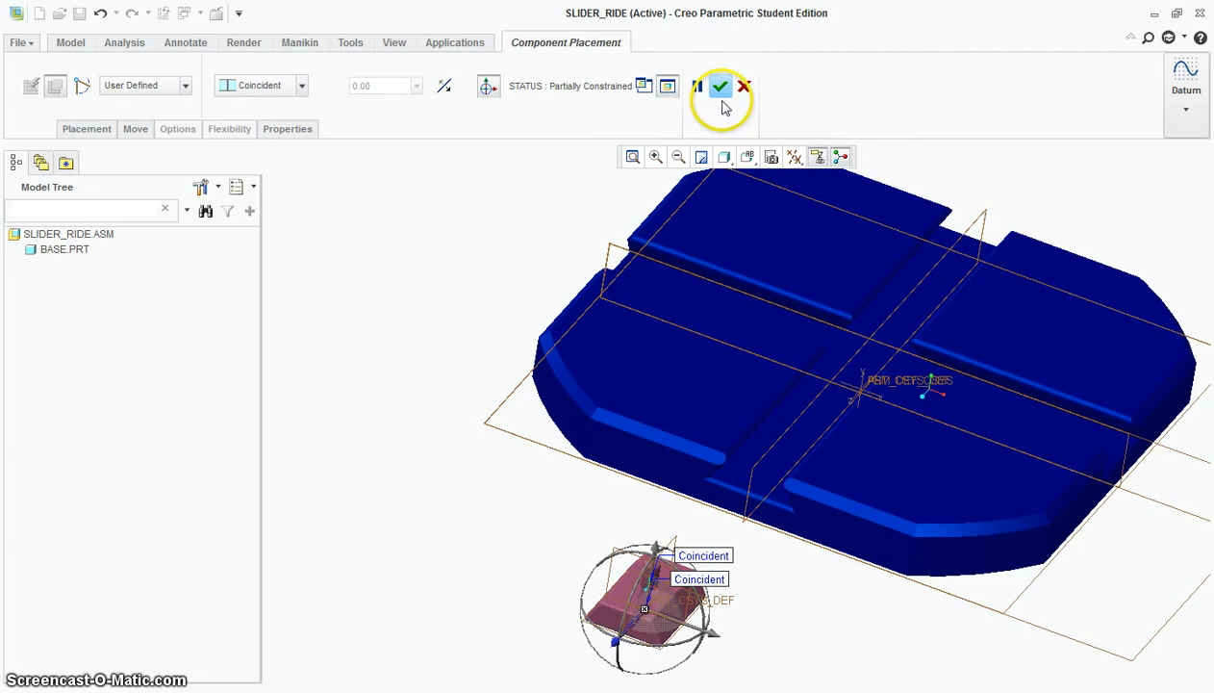
# - Use Drag Components to slide the slider along its groove to just inside the base's near edge, and finish dragging
pyautogui.moveTo(730, 223); pyautogui.dragTo(812, 452, button='middle')
pyautogui.scroll(-2, 818, 536)
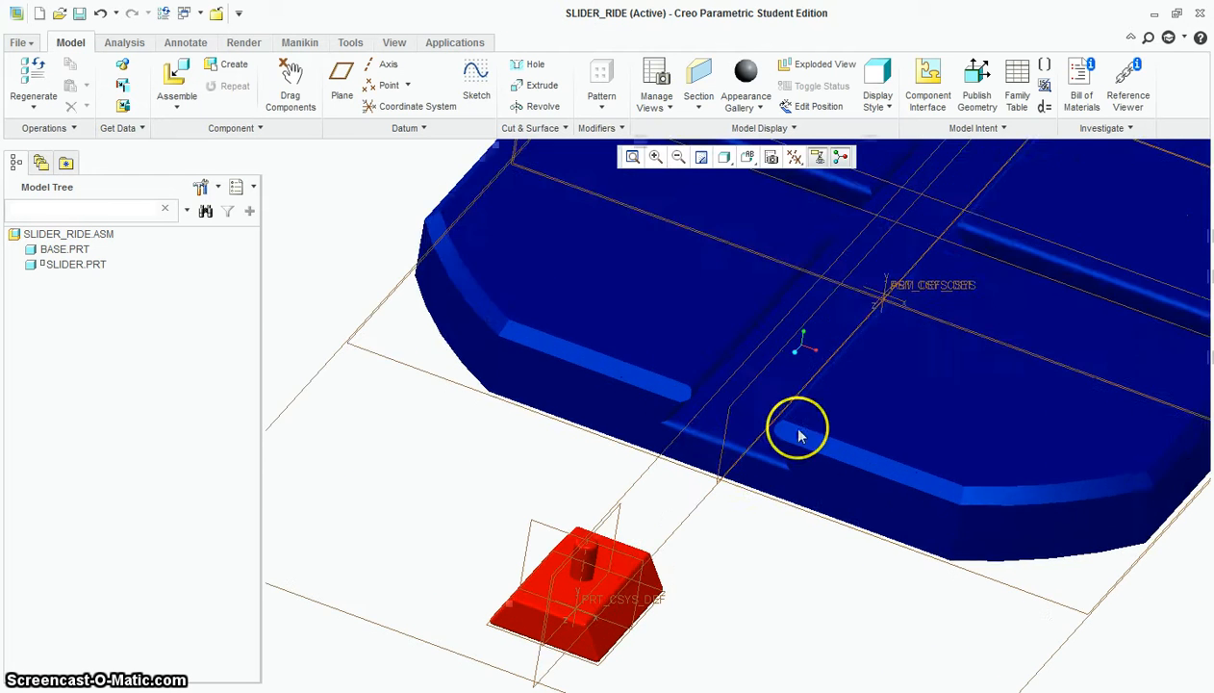
pyautogui.scroll(2, 575, 495)
pyautogui.click(521, 366)
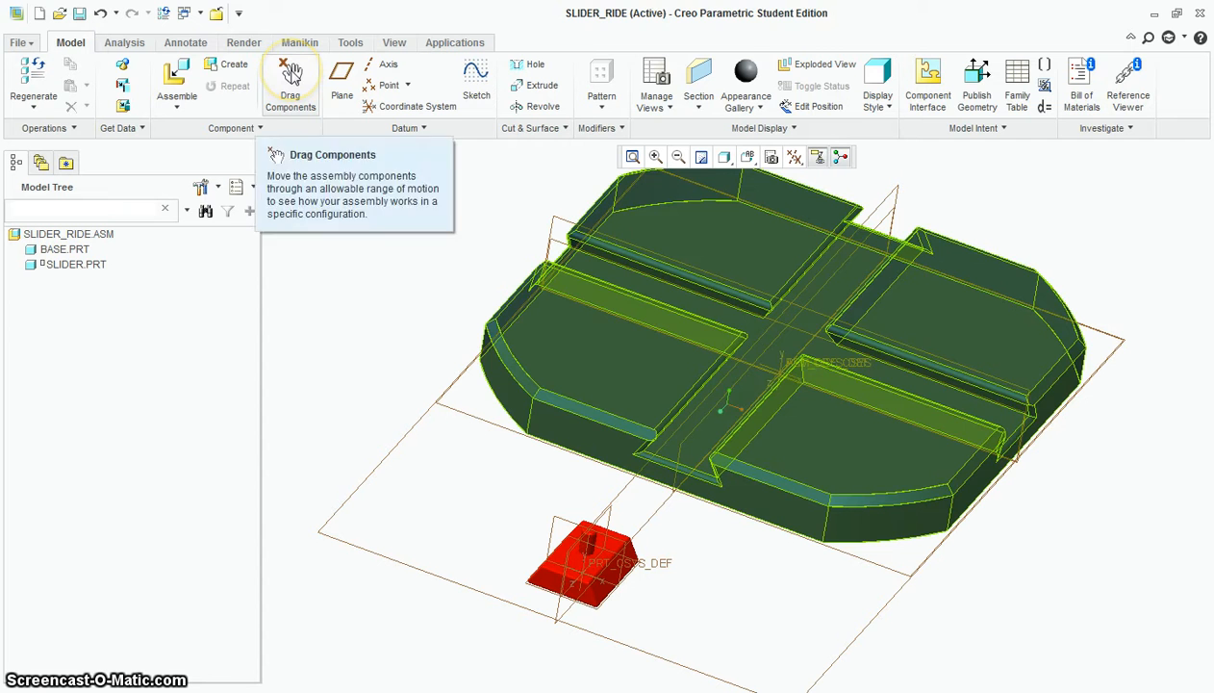
pyautogui.click(290, 74)
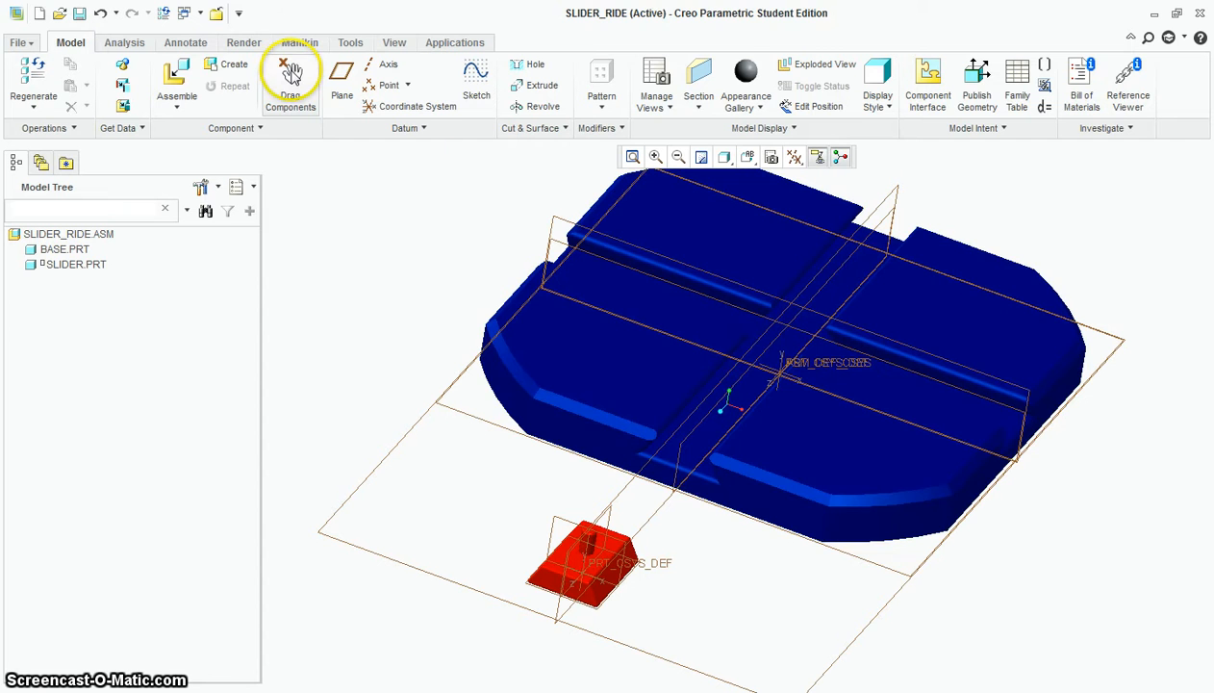
pyautogui.click(614, 548)
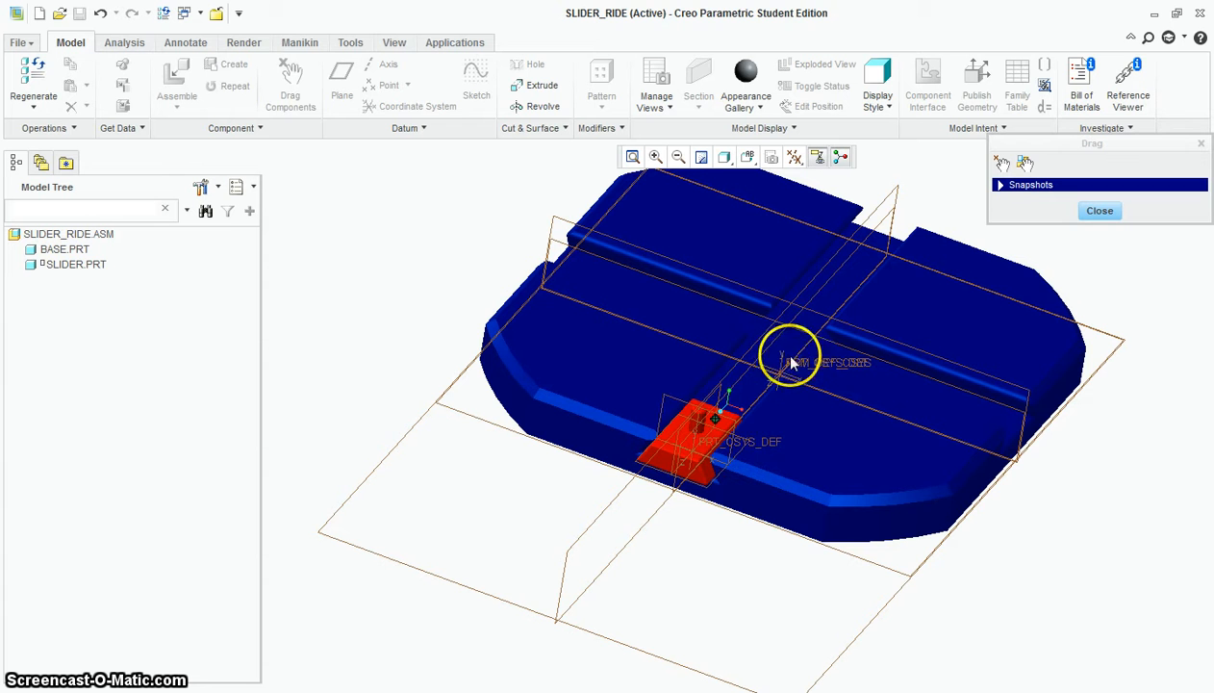
pyautogui.moveTo(820, 332); pyautogui.dragTo(791, 359)
pyautogui.moveTo(729, 406)
pyautogui.mouseDown()
pyautogui.moveTo(700, 401)
pyautogui.moveTo(722, 407)
pyautogui.mouseUp()
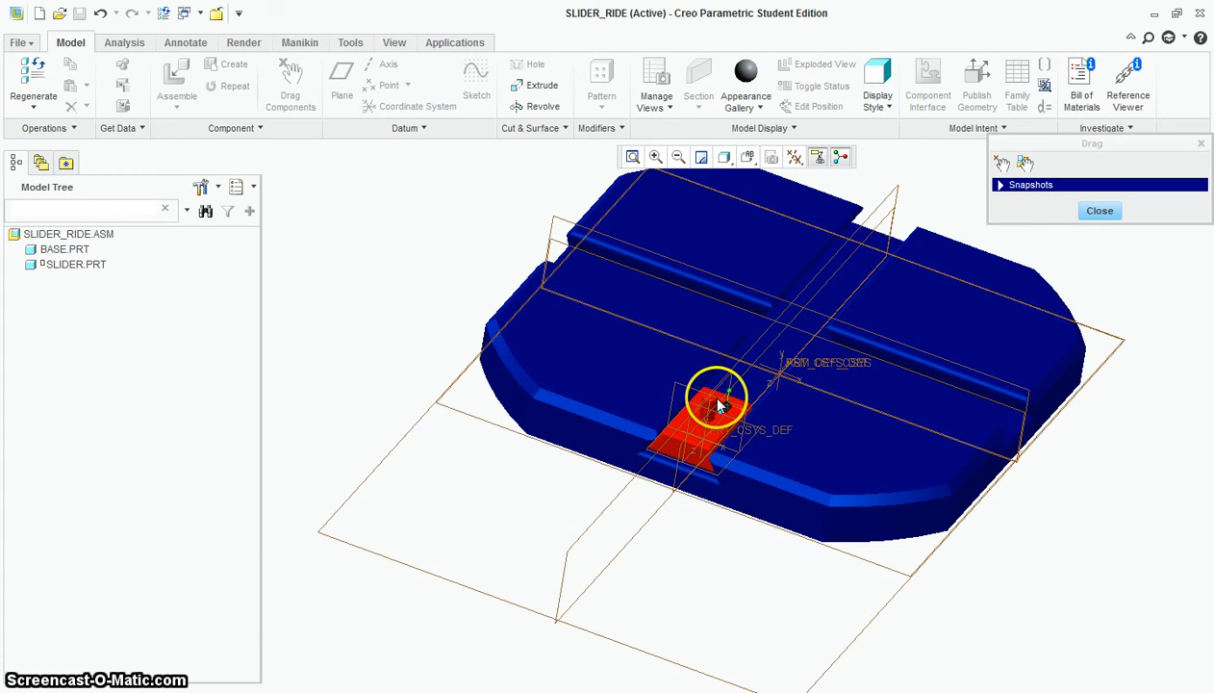
pyautogui.click(720, 412)
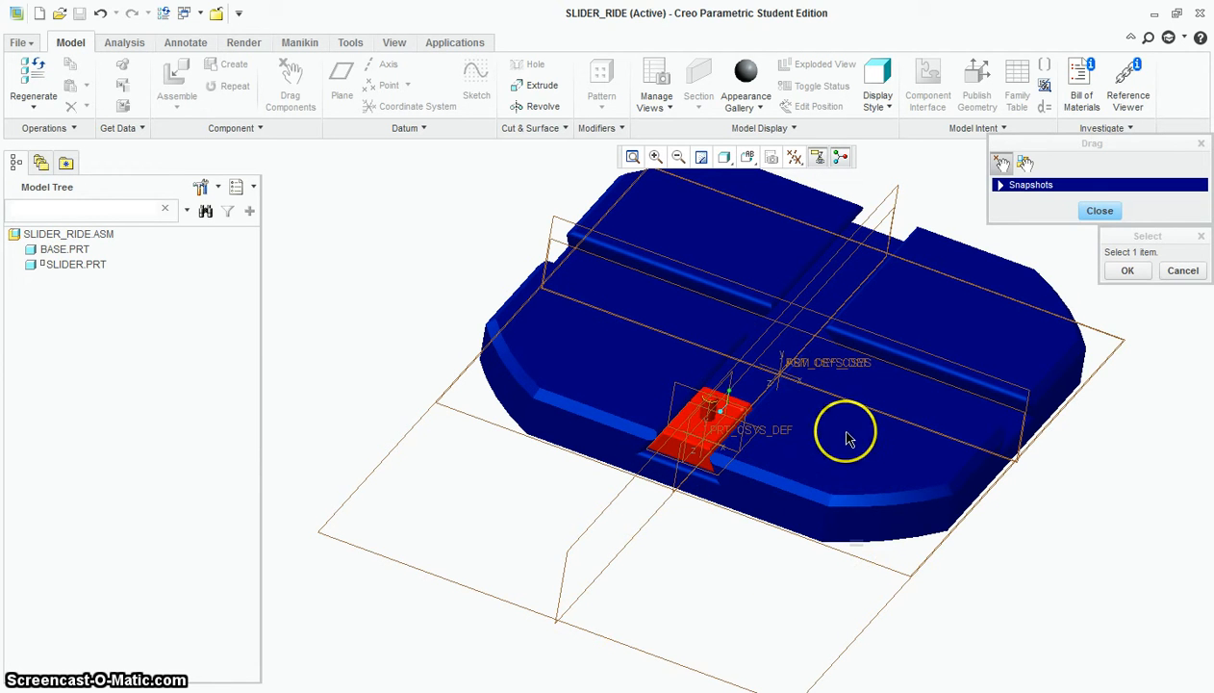
pyautogui.scroll(3, 821, 311)
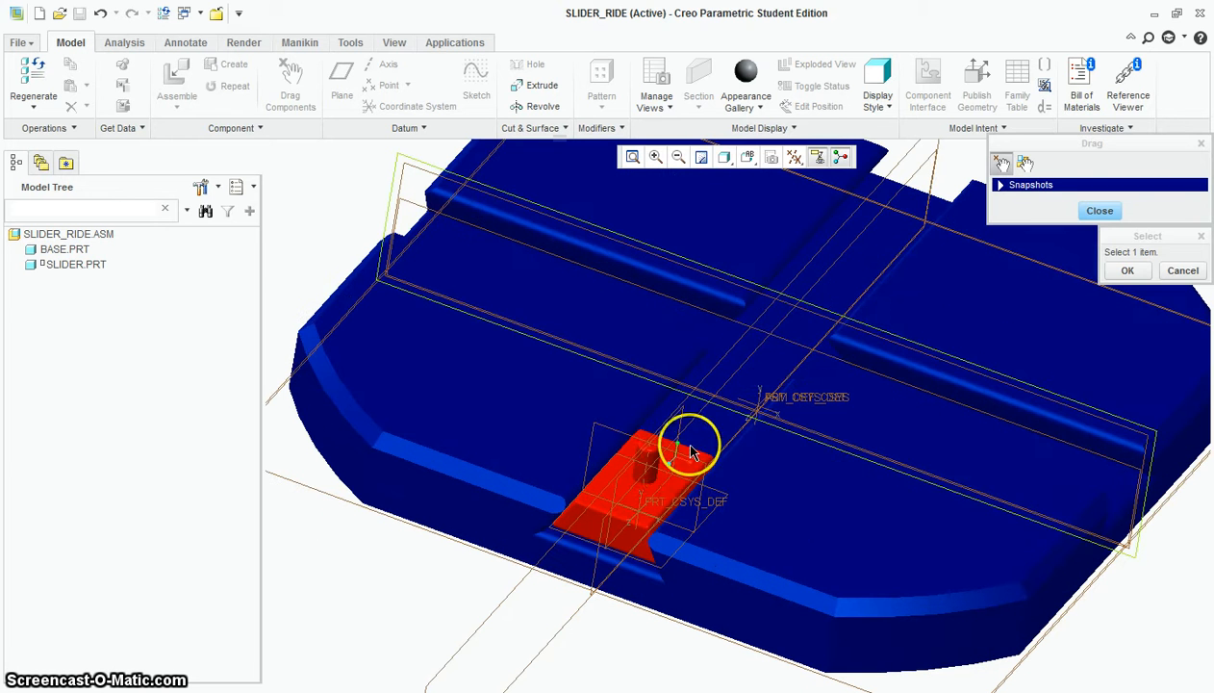
pyautogui.click(1128, 271)
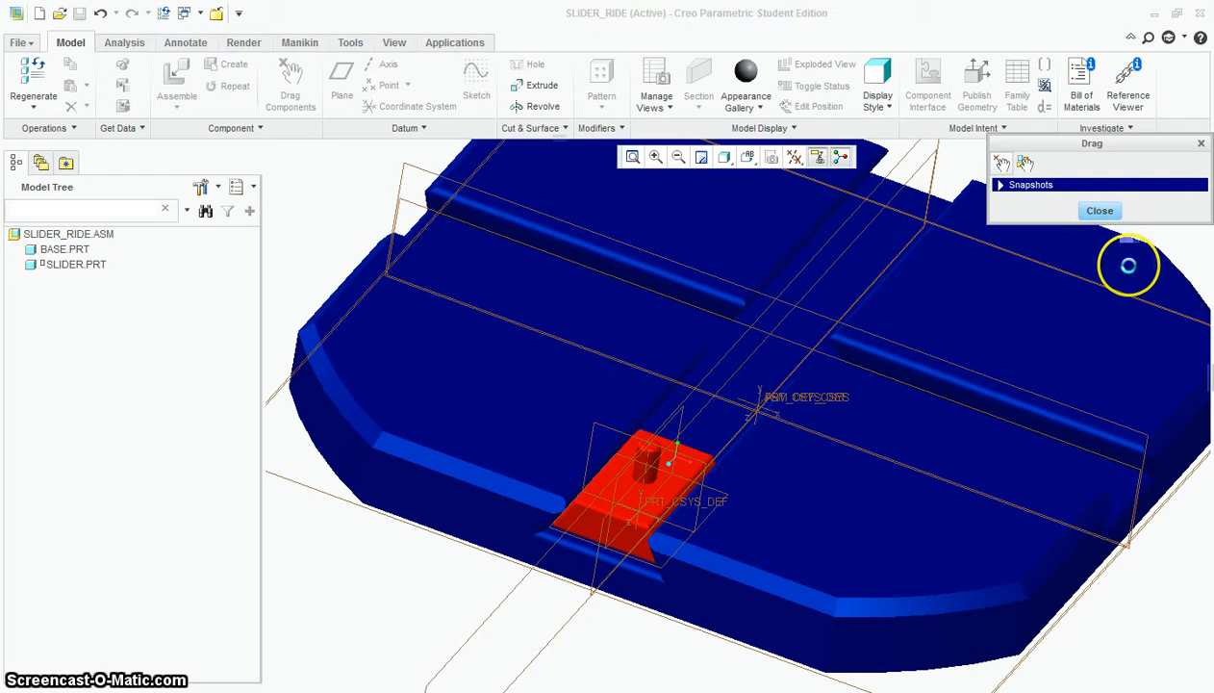
pyautogui.click(1106, 212)
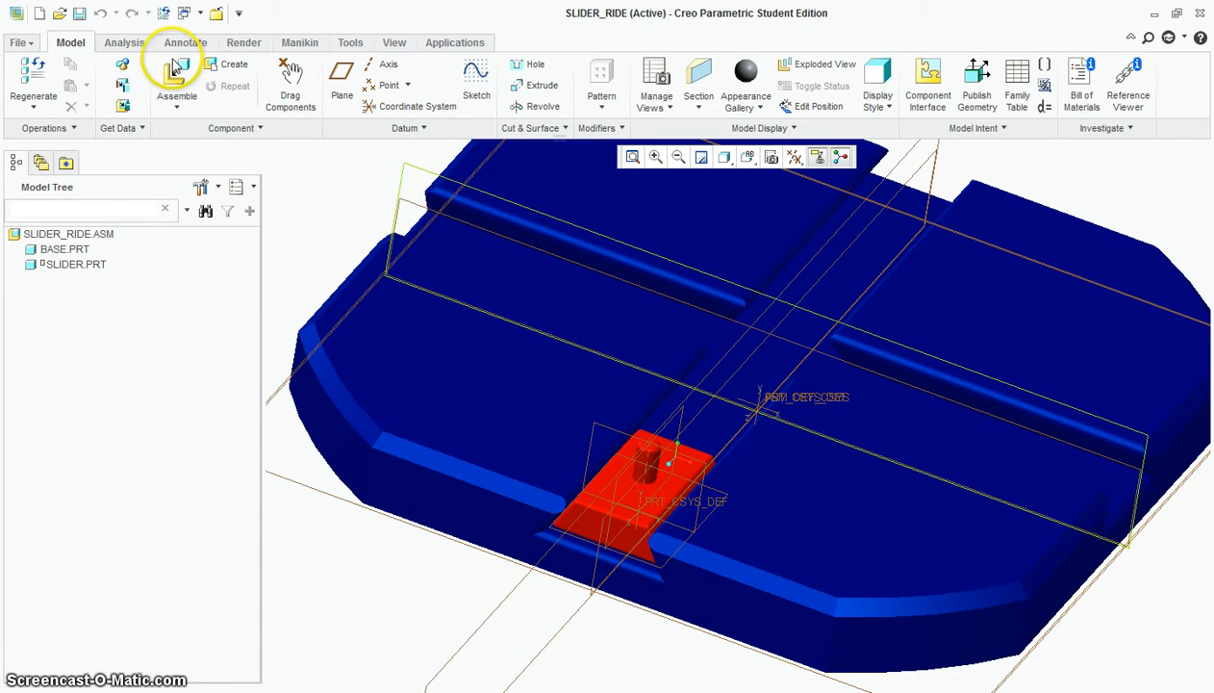
# - Bring a second copy of slider.prt into the assembly, in the open space in front of the base
pyautogui.click(177, 67)
pyautogui.click(479, 282)
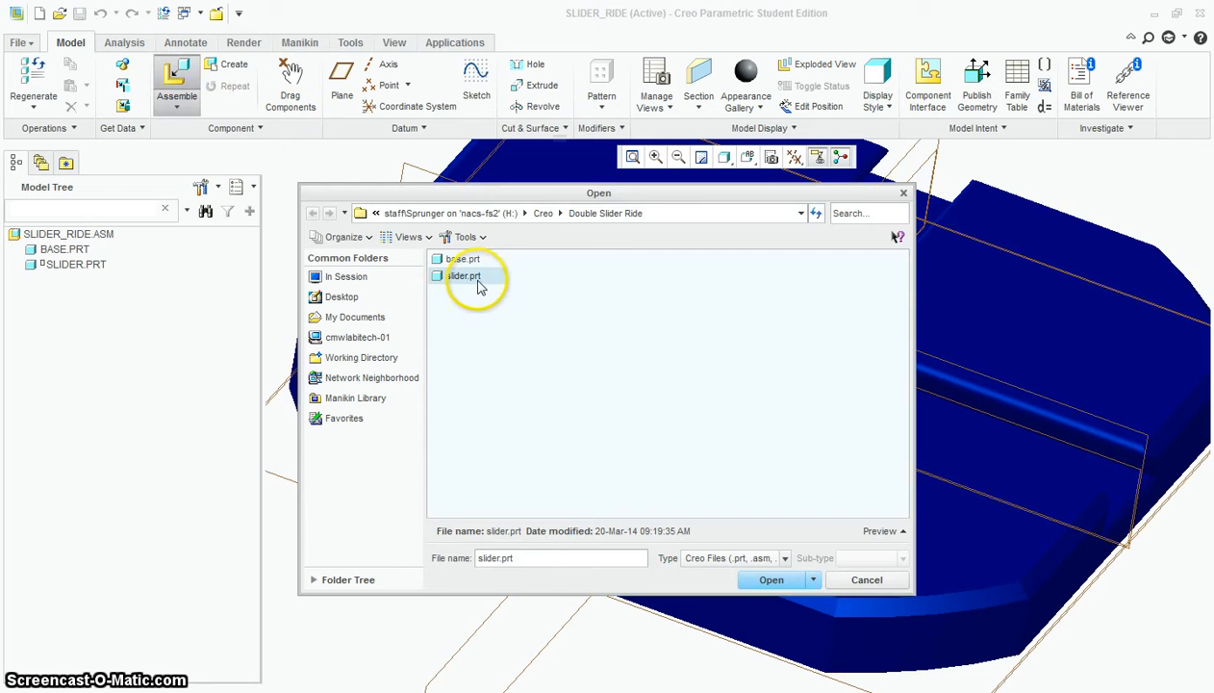
pyautogui.doubleClick(479, 282)
pyautogui.scroll(-3, 606, 394)
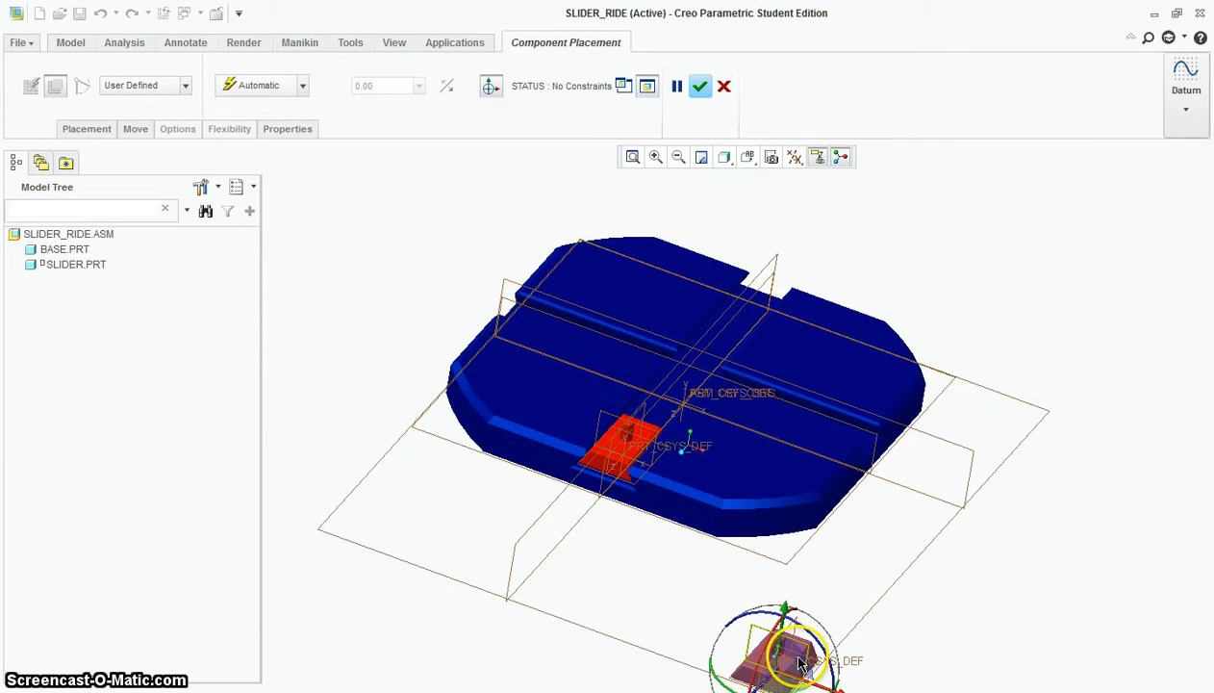
pyautogui.scroll(-2, 880, 597)
pyautogui.scroll(4, 880, 596)
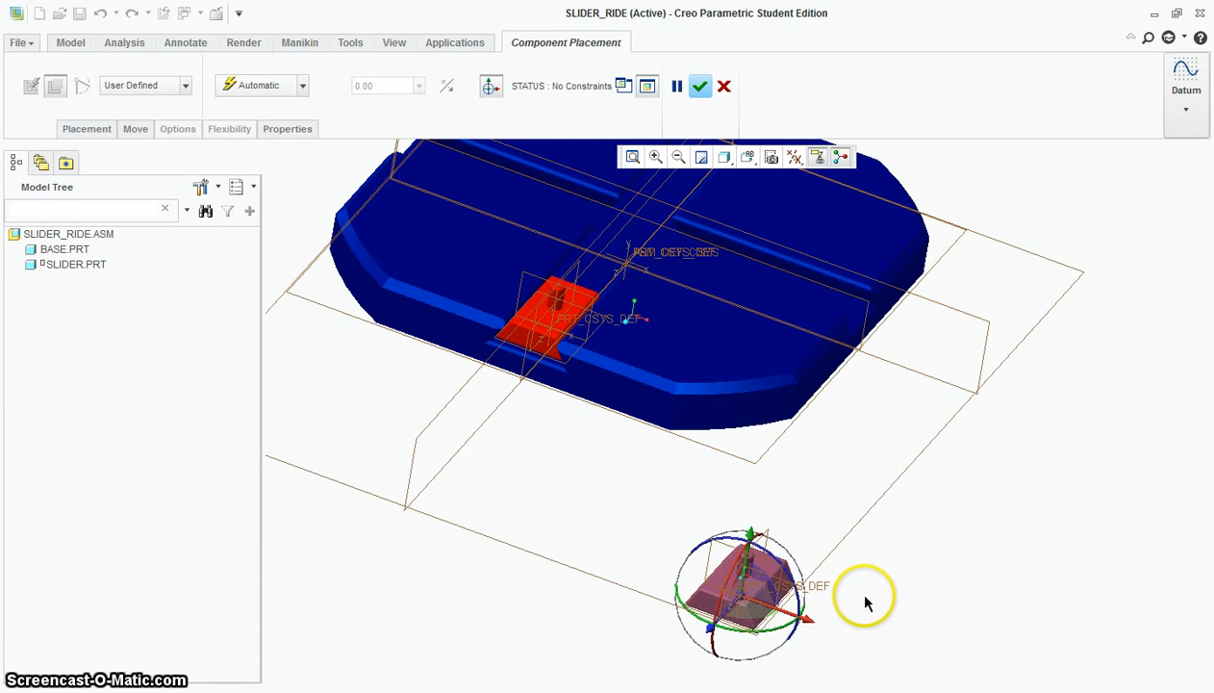
# - Make the second slider's lengthwise vertical datum plane coincident with the vertical datum plane running along the base's other, crossing groove
pyautogui.scroll(2, 866, 602)
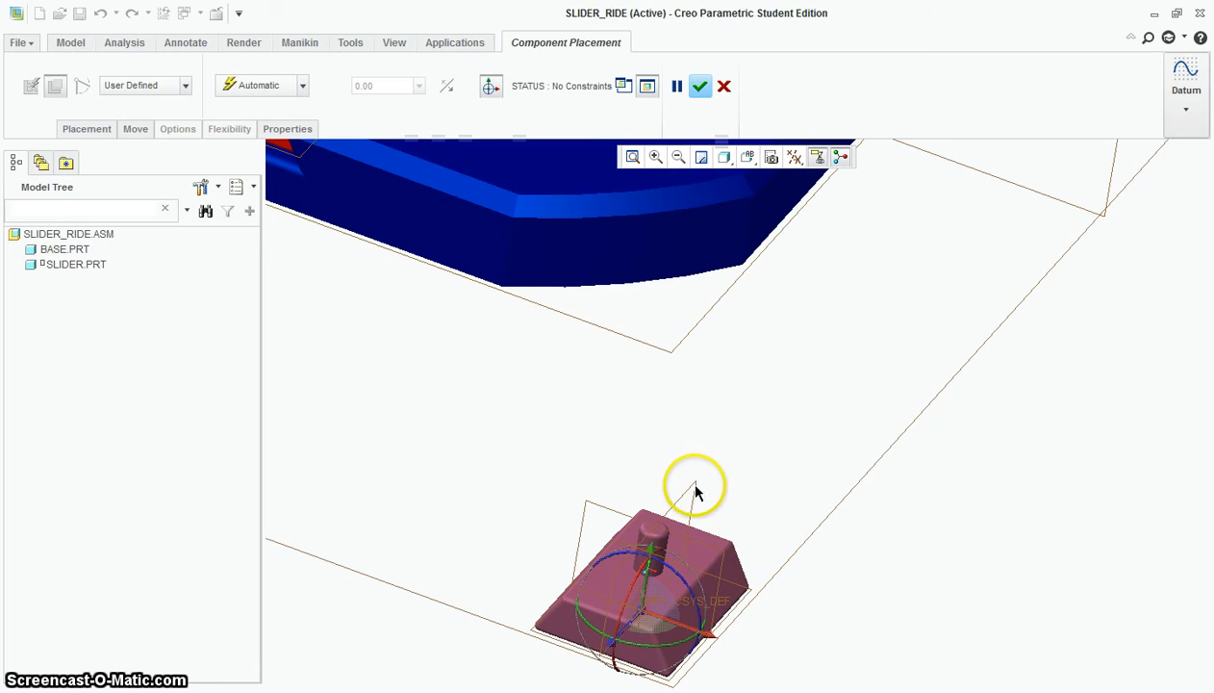
pyautogui.hotkey('ctrl', 'd')
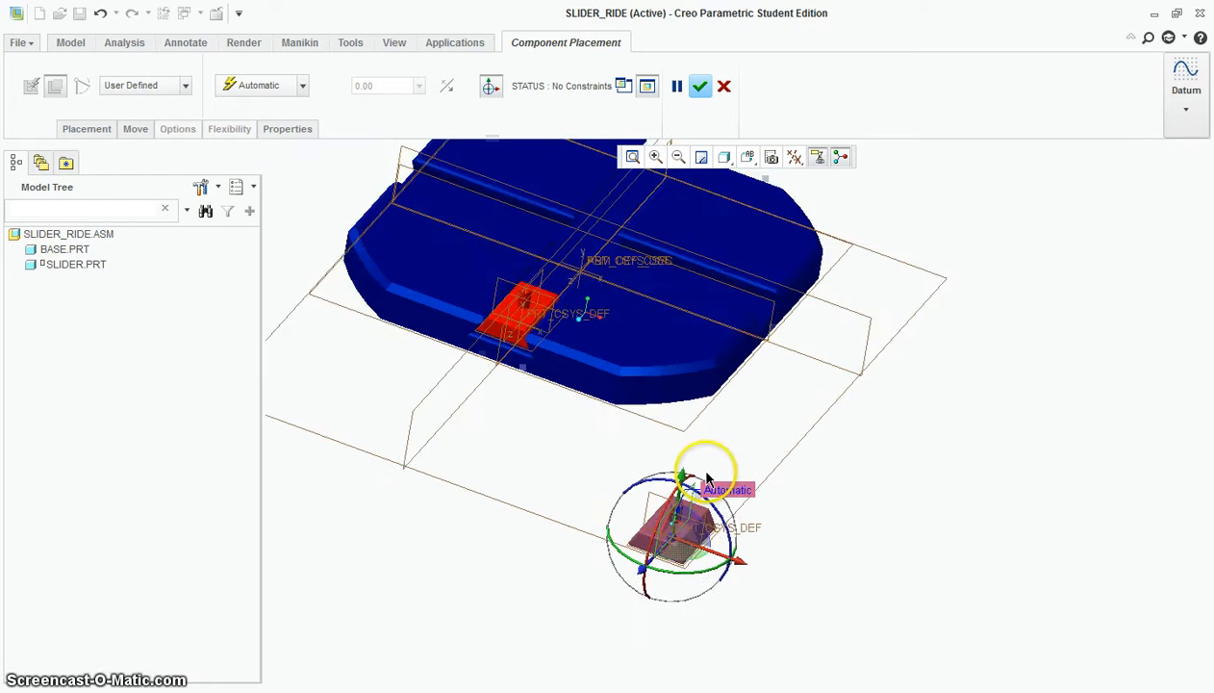
pyautogui.moveTo(770, 344); pyautogui.dragTo(746, 360, button='middle')
pyautogui.scroll(3, 746, 358)
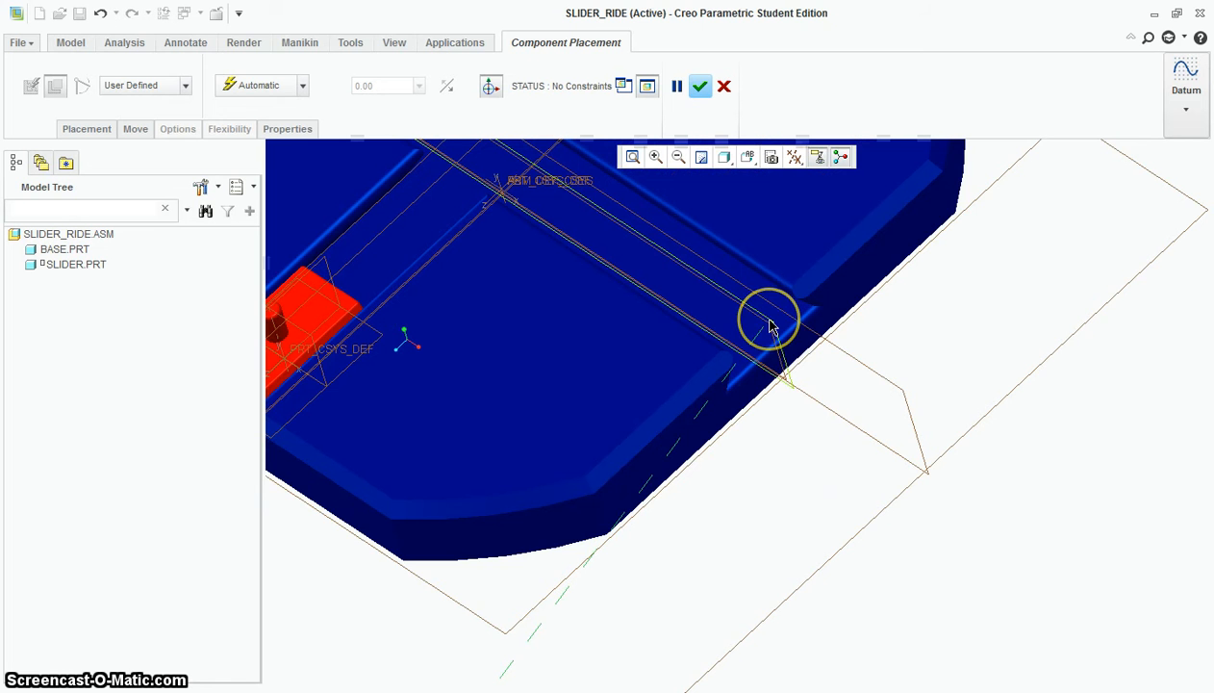
pyautogui.click(769, 328)
pyautogui.scroll(-4, 771, 325)
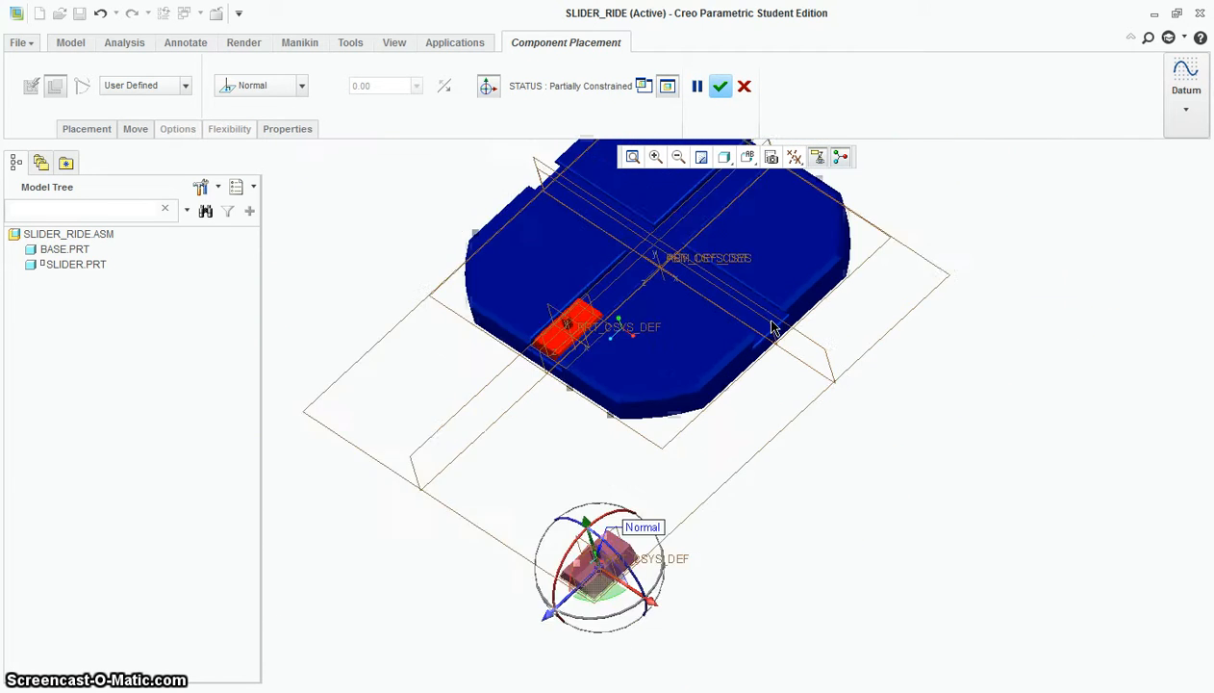
pyautogui.scroll(5, 647, 531)
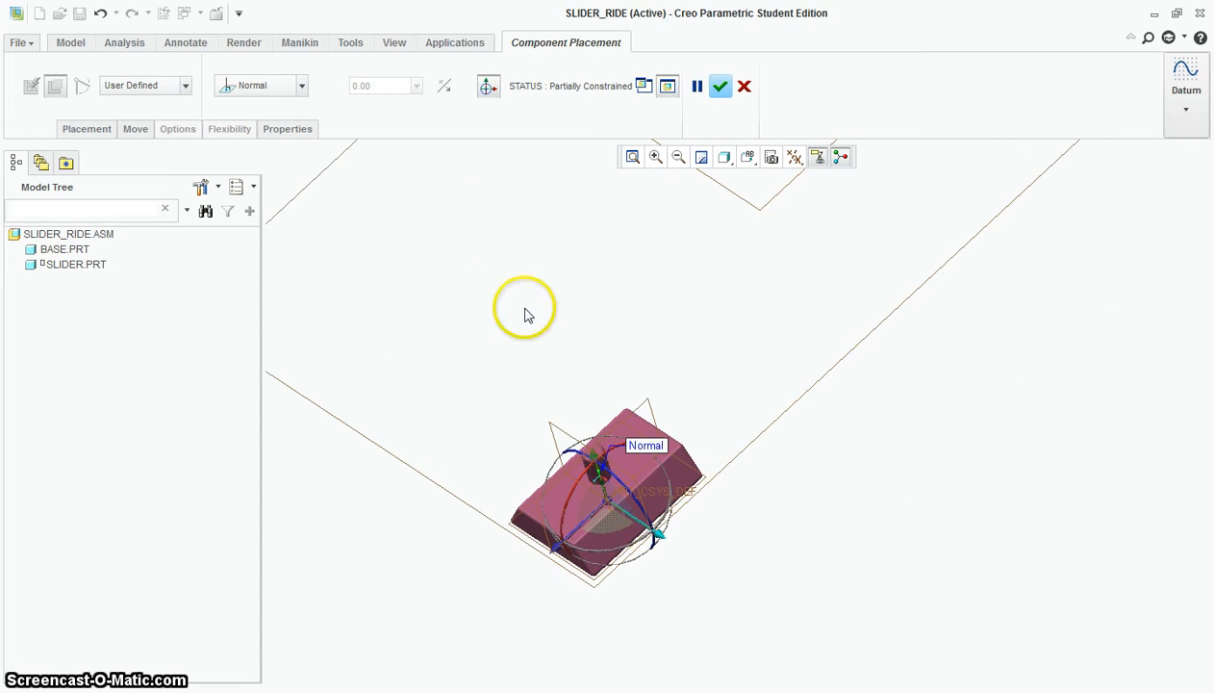
pyautogui.click(301, 86)
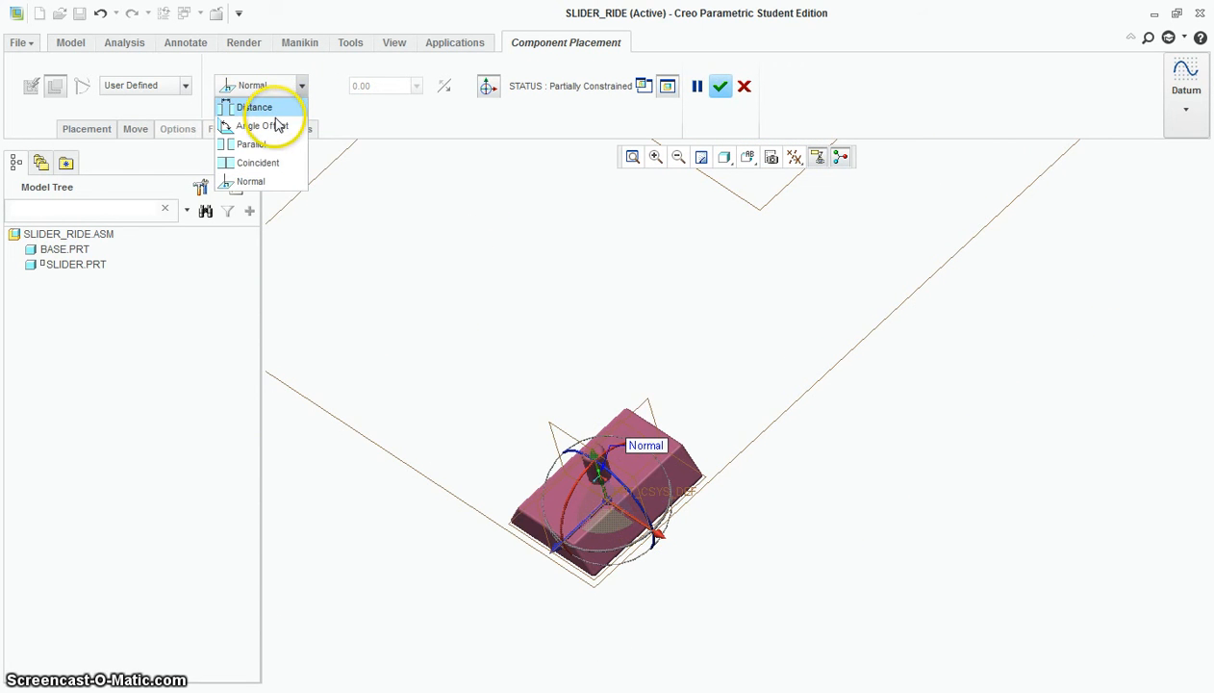
pyautogui.click(264, 163)
# - Make the second slider's bottom face coincident with the floor of the cross-shaped groove and accept the partially constrained placement
pyautogui.scroll(-5, 616, 443)
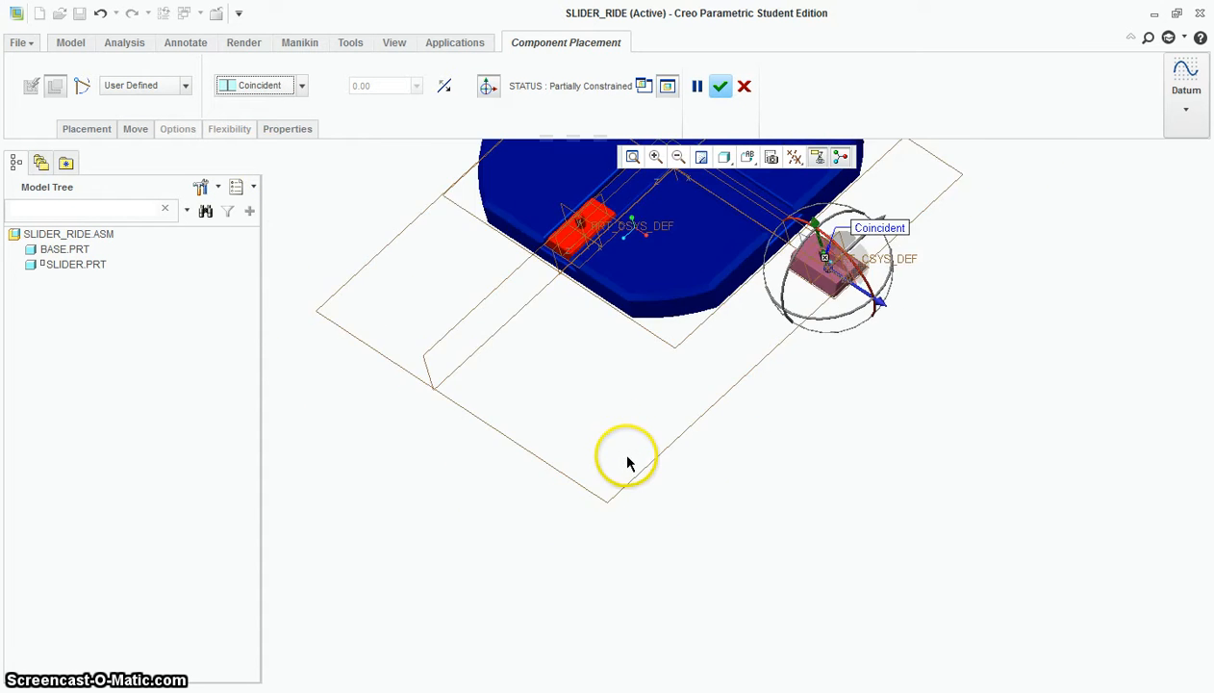
pyautogui.scroll(5, 781, 274)
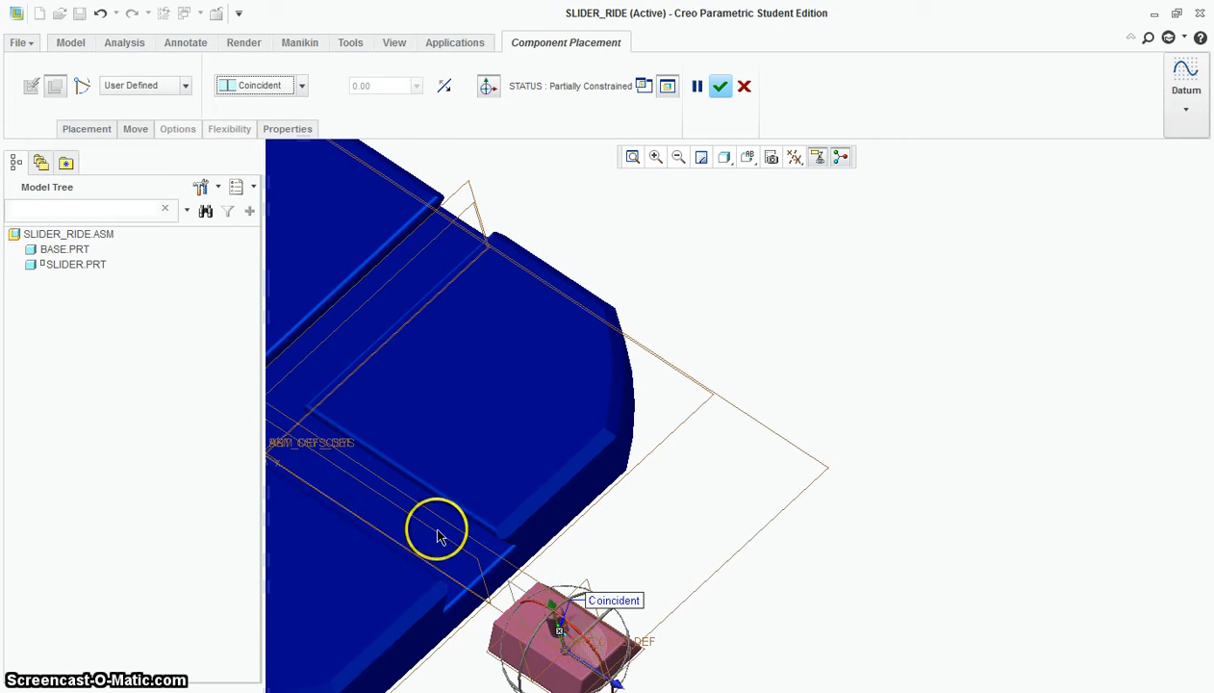
pyautogui.moveTo(694, 630); pyautogui.dragTo(669, 424, button='middle')
pyautogui.click(617, 522)
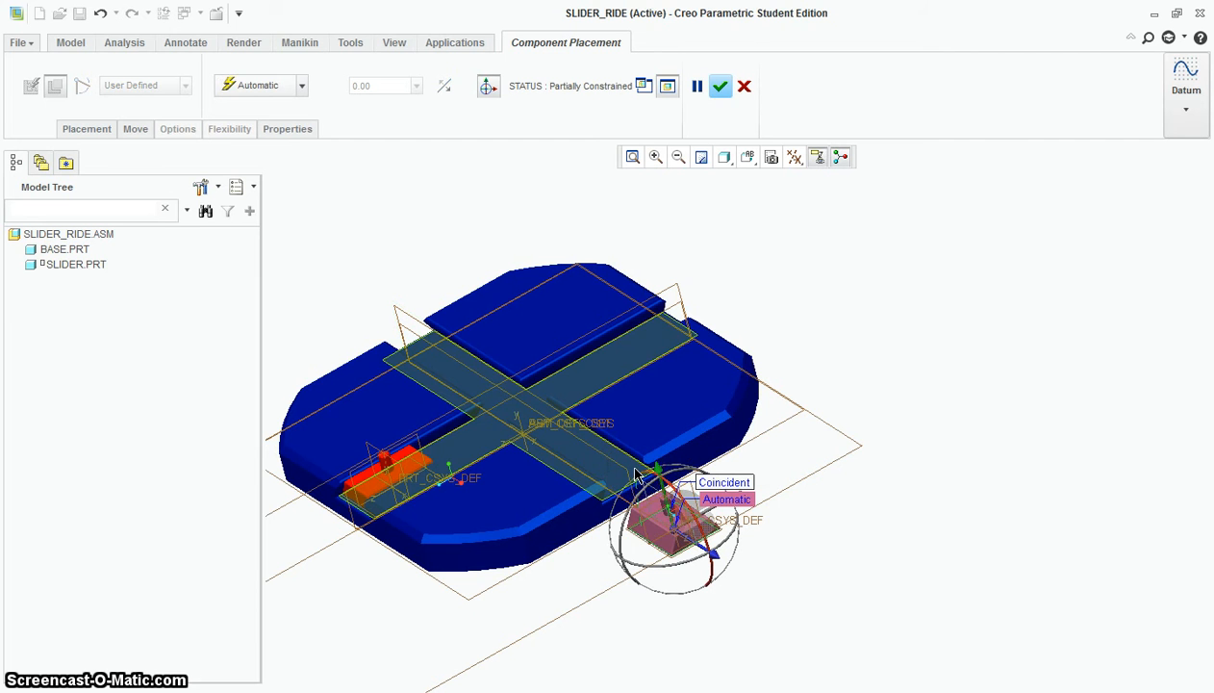
pyautogui.click(635, 475)
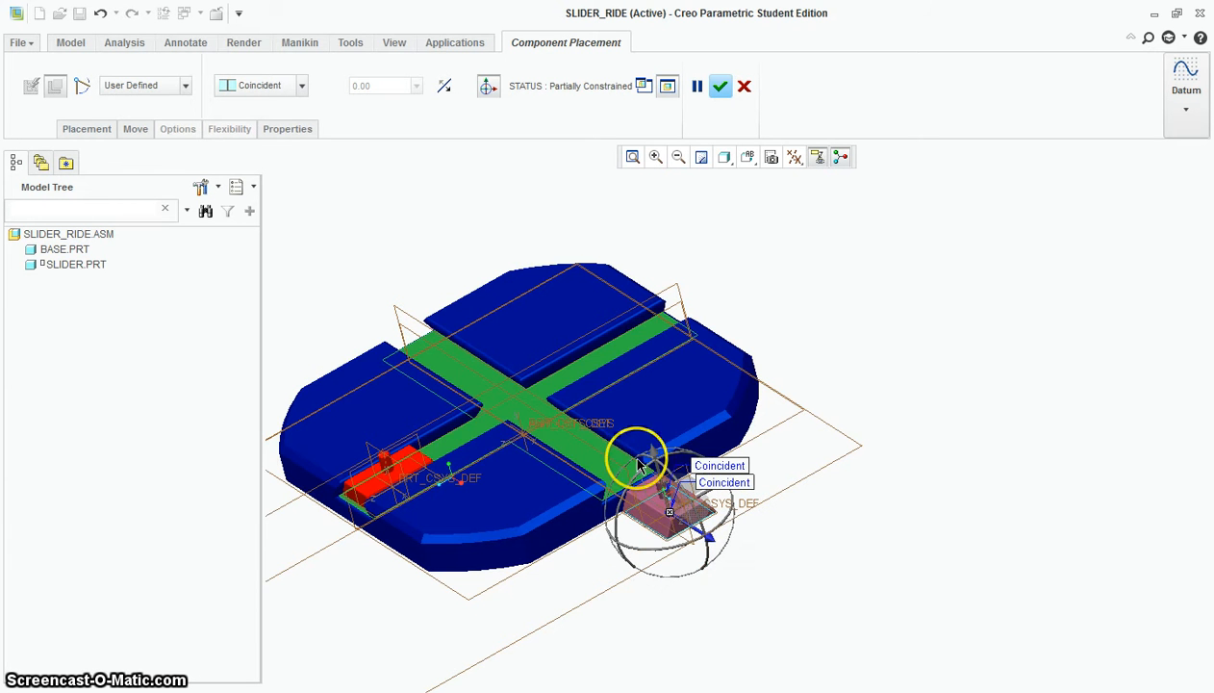
pyautogui.click(720, 86)
# - Use Drag Components to slide the second slider into the crossing groove, just inside the base's edge, and finish dragging
pyautogui.scroll(2, 789, 510)
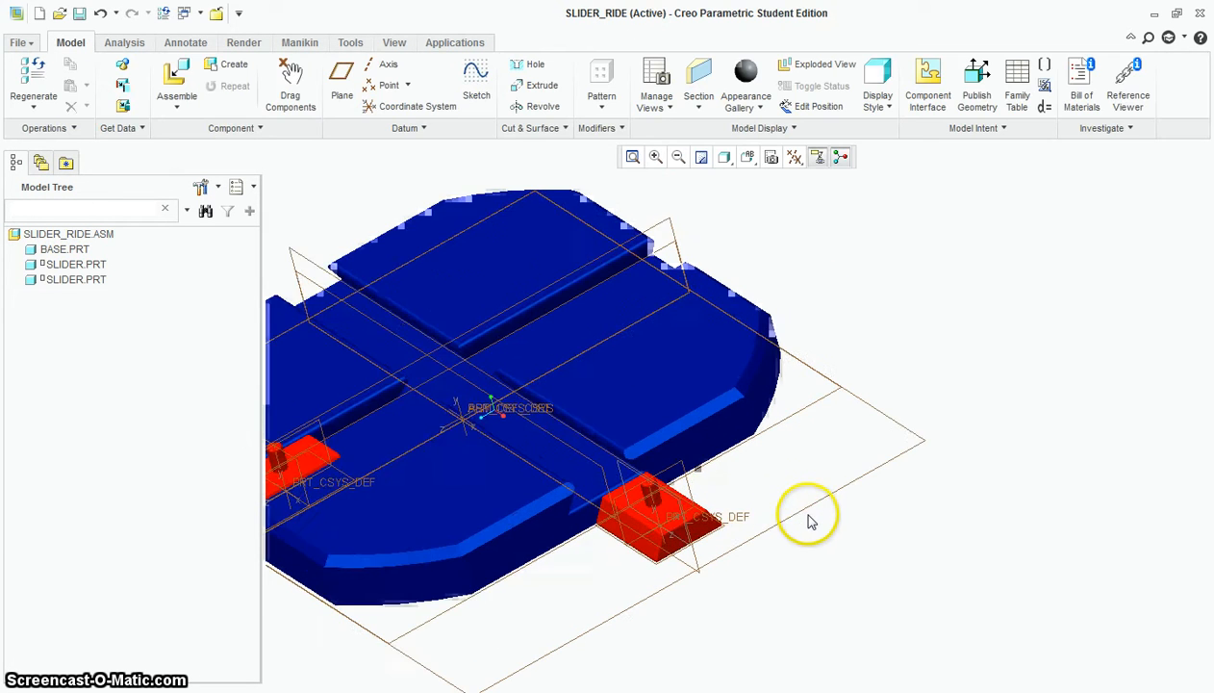
pyautogui.scroll(-2, 962, 466)
pyautogui.click(710, 494)
pyautogui.scroll(3, 710, 490)
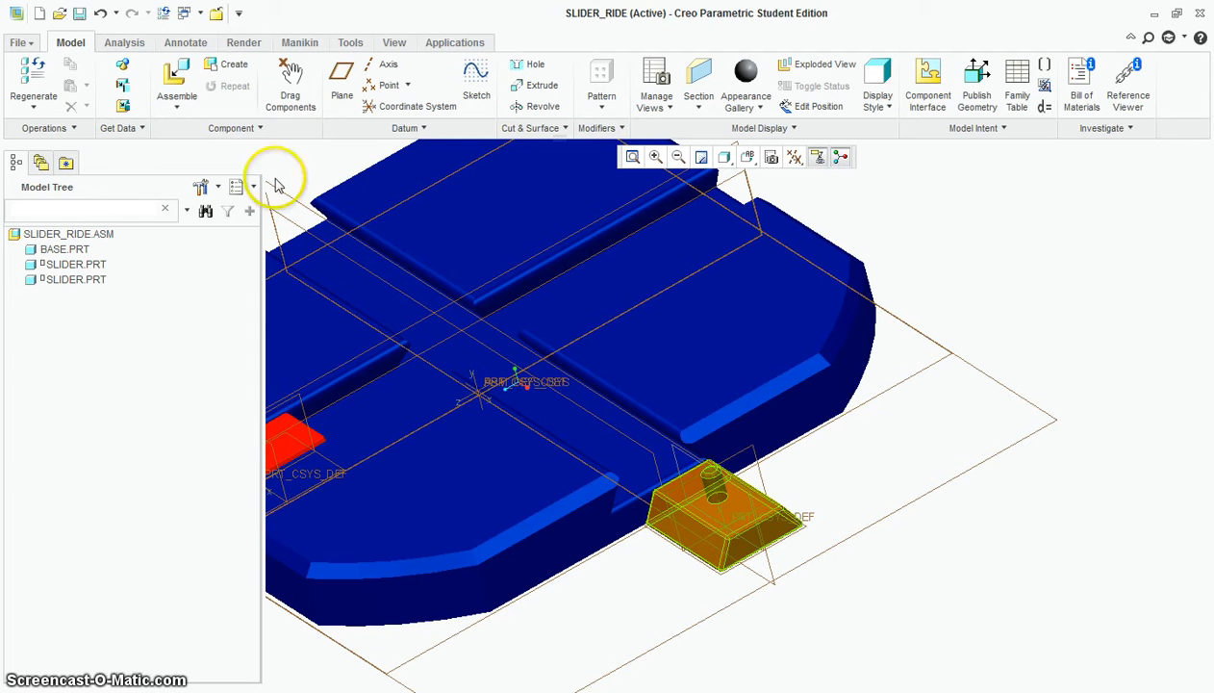
pyautogui.click(290, 85)
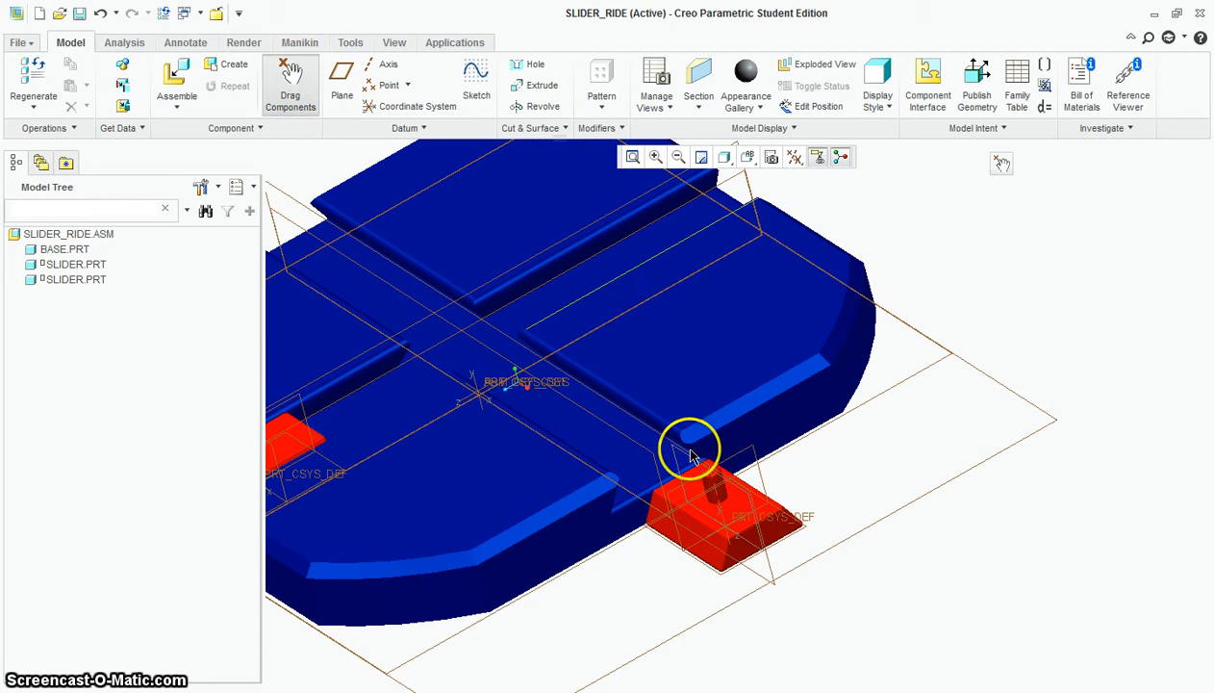
pyautogui.click(726, 496)
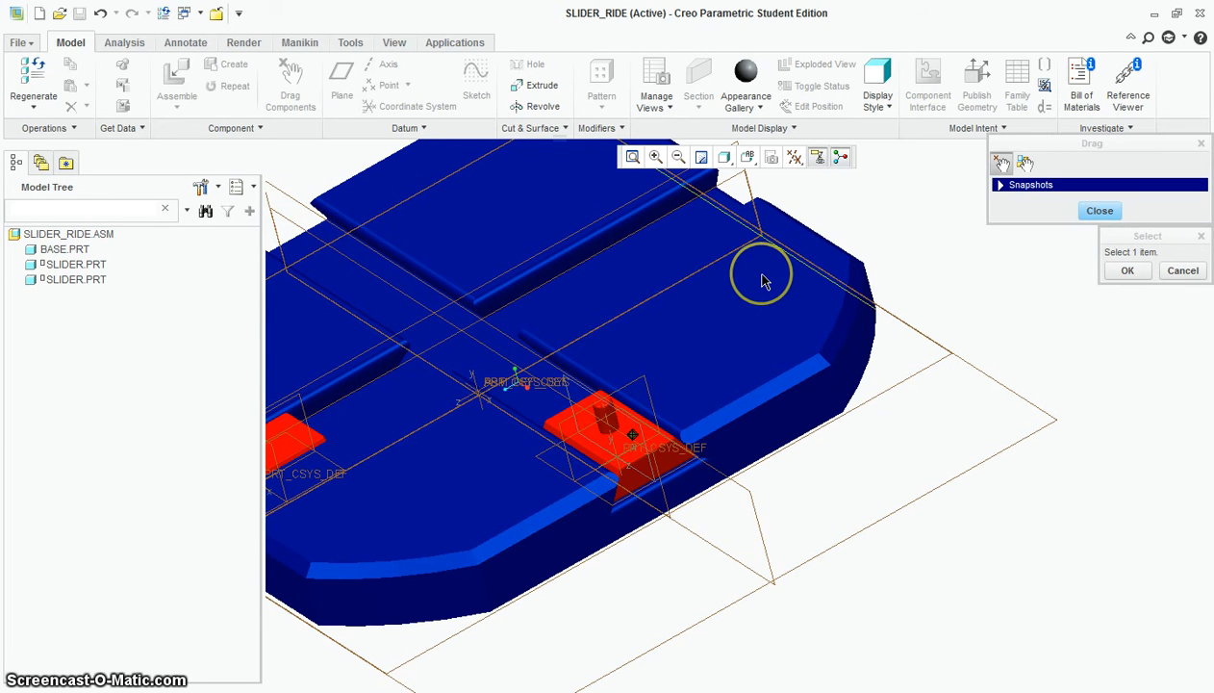
pyautogui.hotkey('ctrl', 'd')
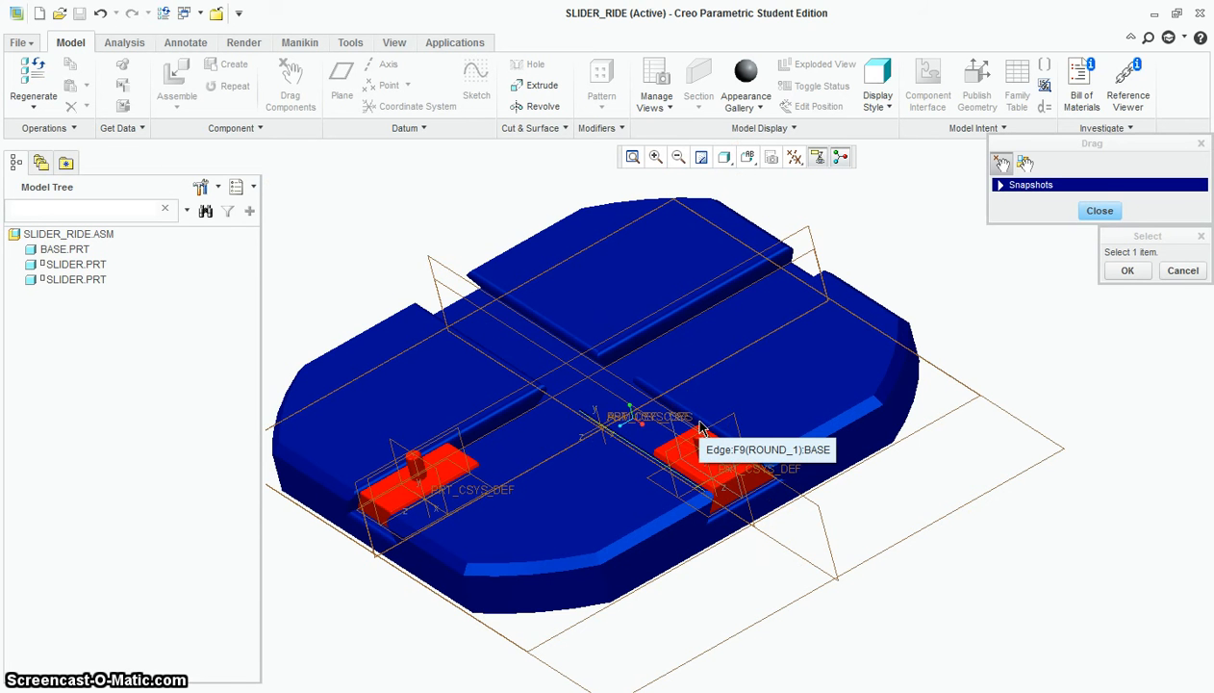
pyautogui.click(726, 430)
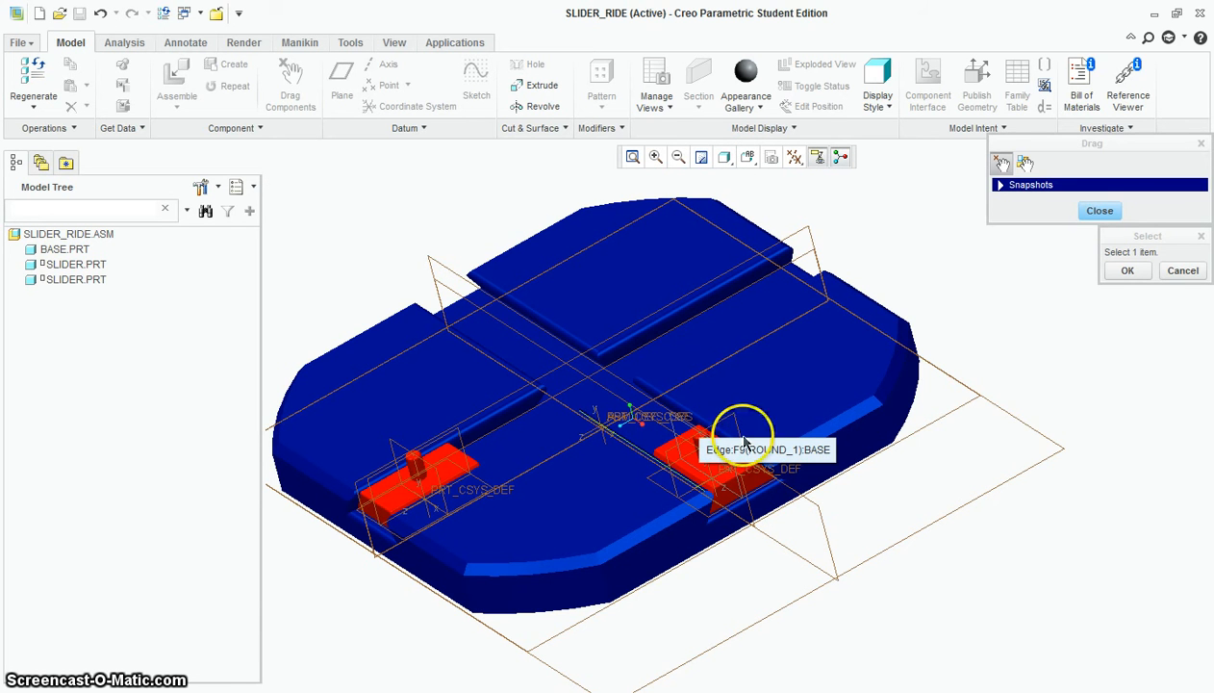
pyautogui.click(1128, 271)
pyautogui.click(1102, 211)
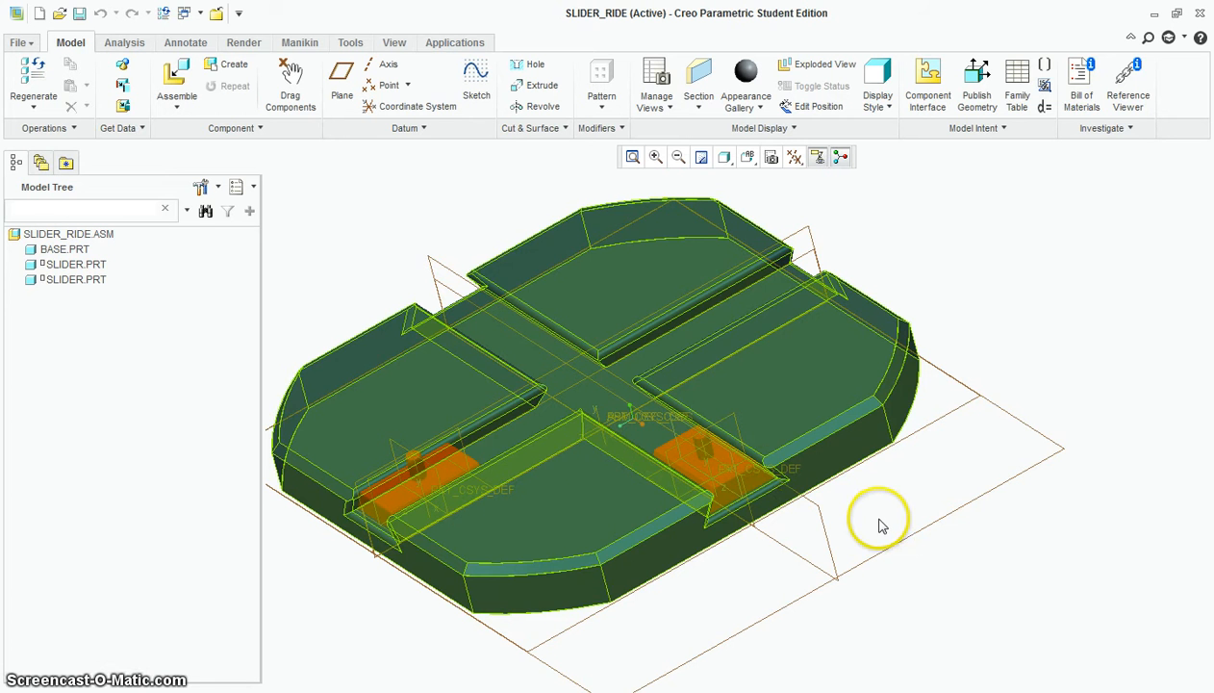
# - Measure the distance between the pin axes of the two sliders
pyautogui.moveTo(589, 592); pyautogui.dragTo(806, 574, button='middle')
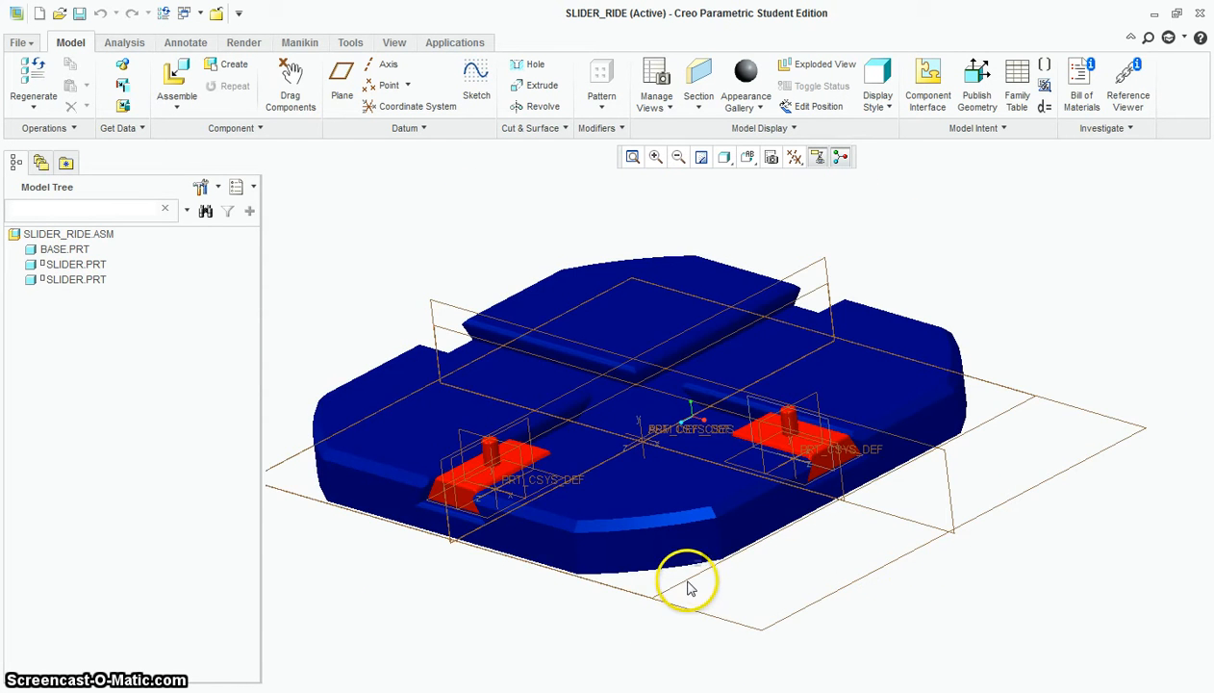
pyautogui.scroll(-3, 688, 582)
pyautogui.moveTo(922, 595); pyautogui.dragTo(913, 563, button='middle')
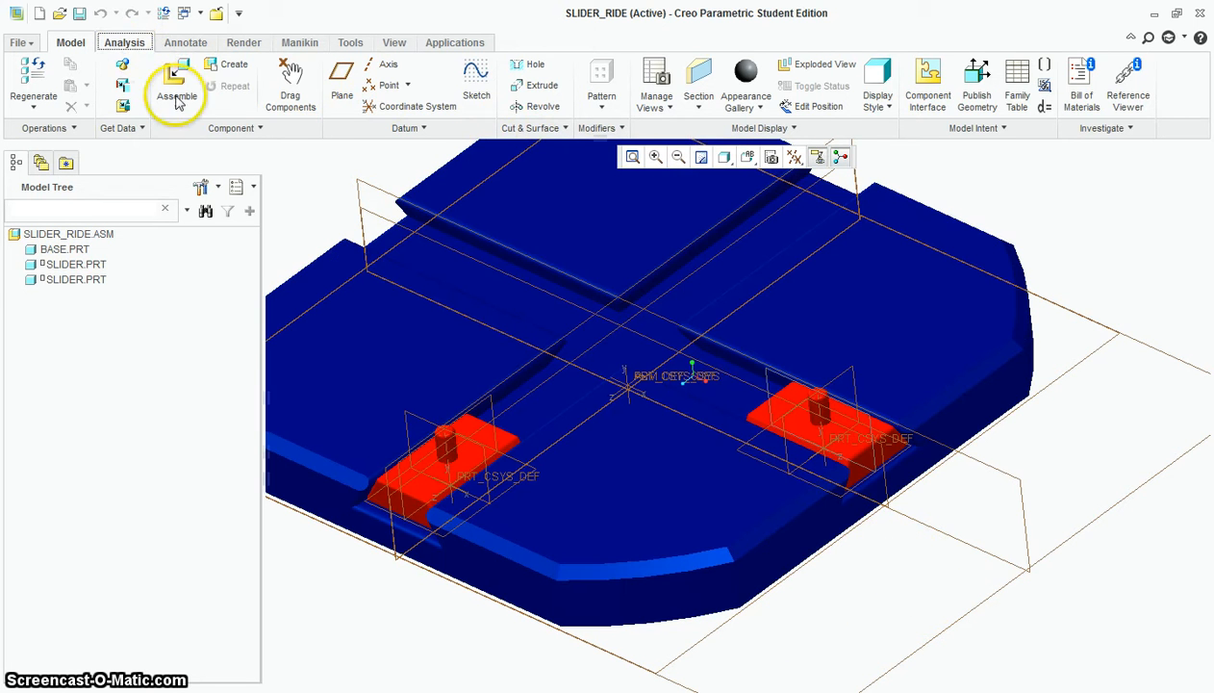
pyautogui.click(125, 42)
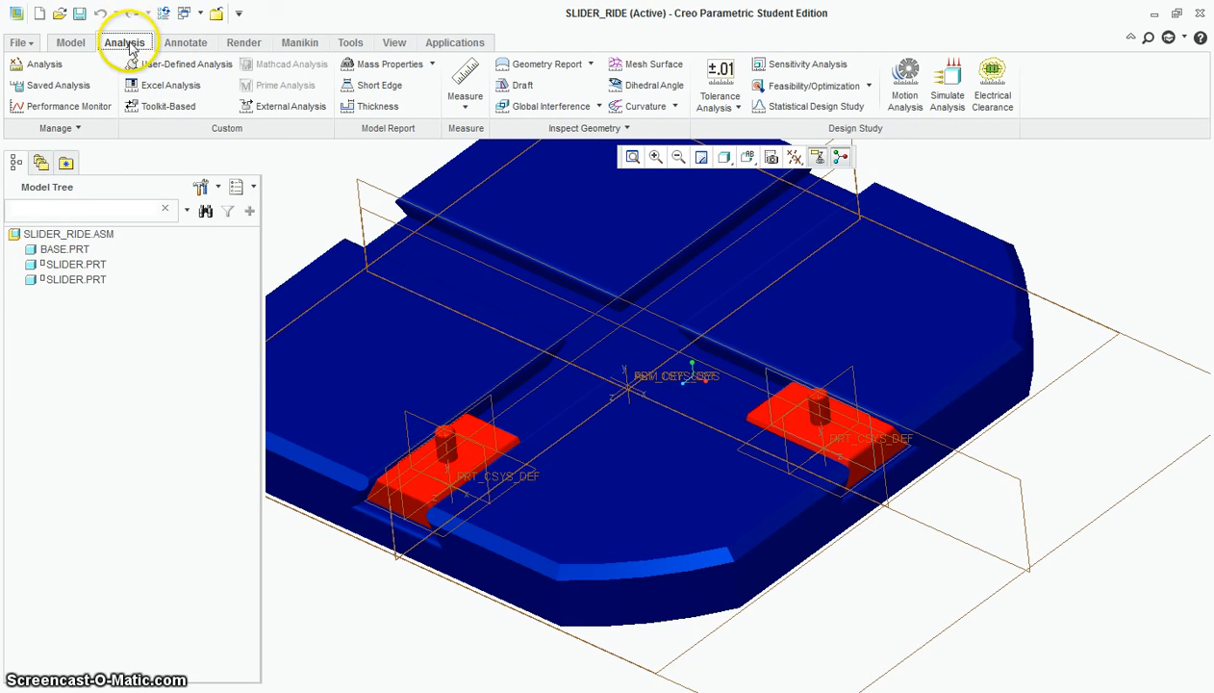
pyautogui.click(466, 108)
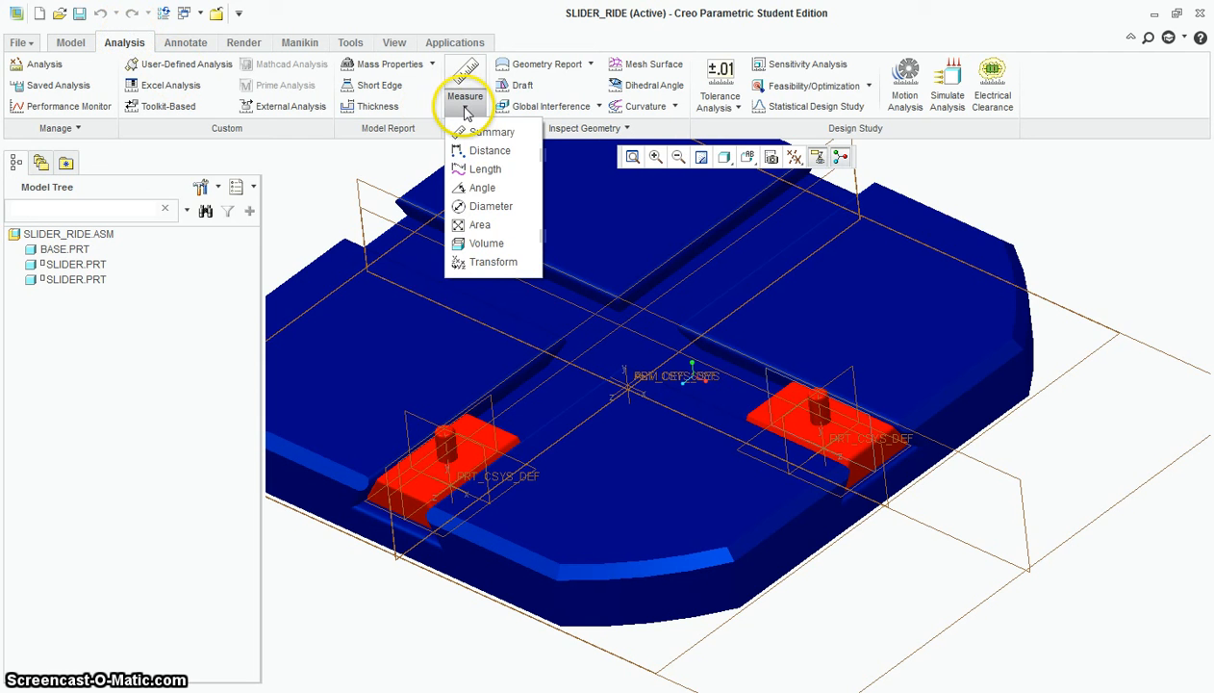
pyautogui.click(496, 150)
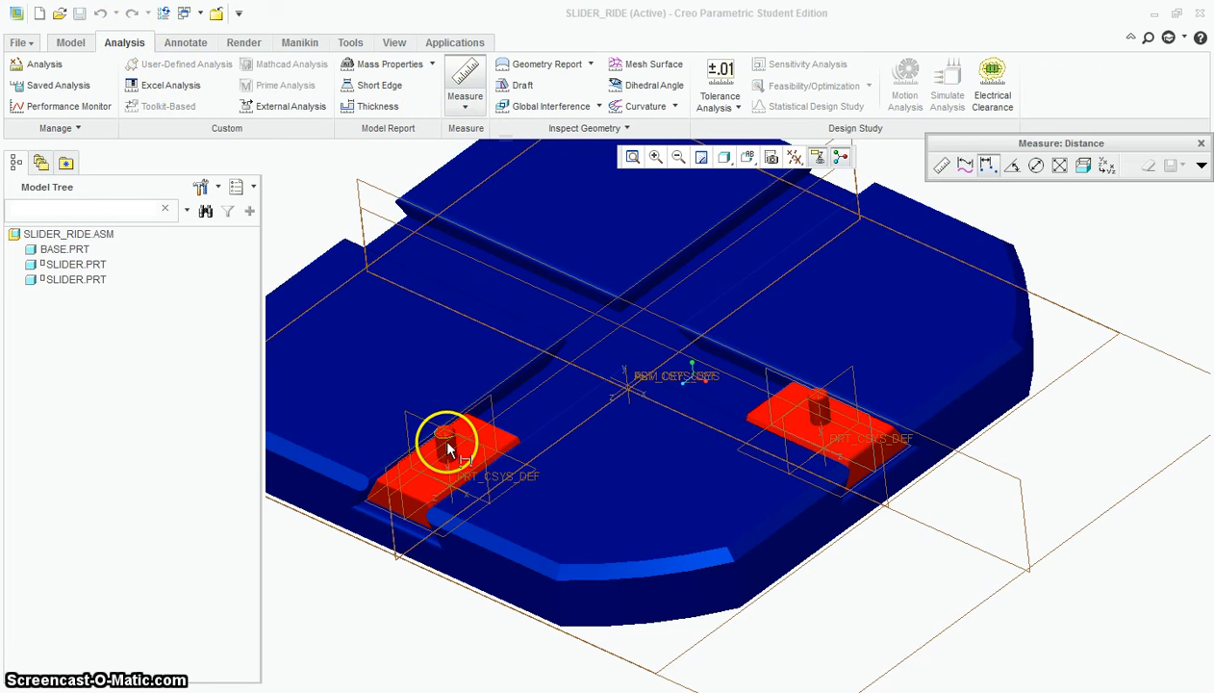
pyautogui.scroll(3, 445, 449)
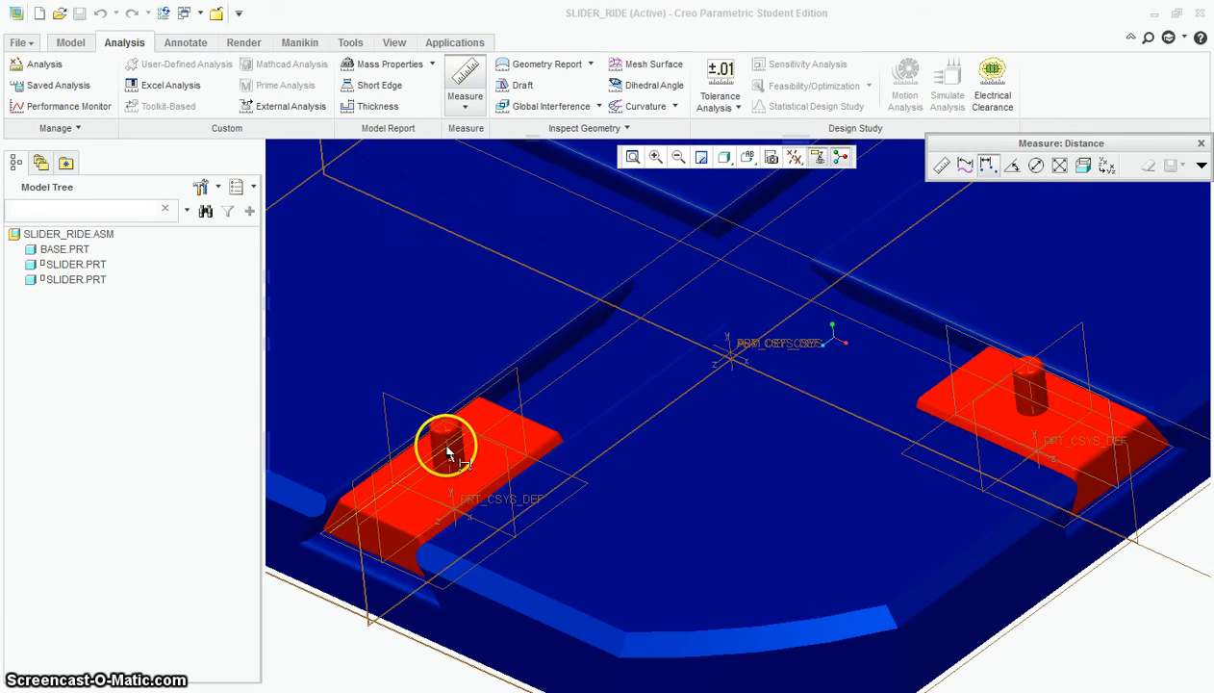
pyautogui.scroll(2, 449, 476)
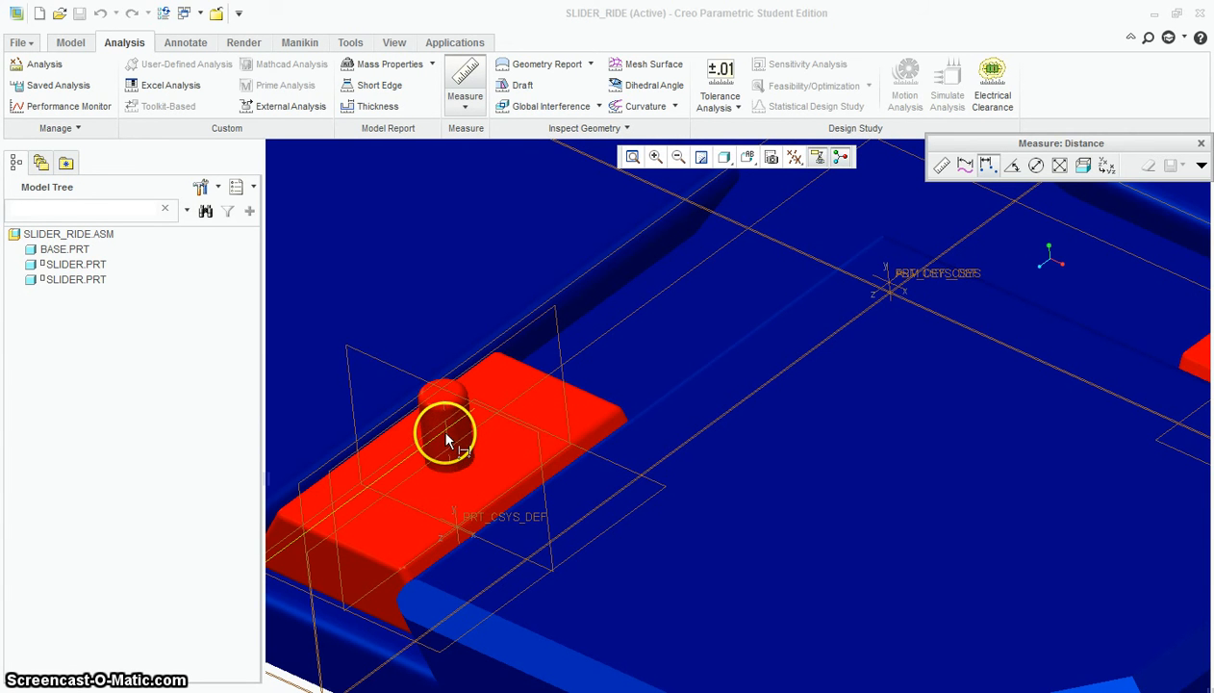
pyautogui.scroll(3, 446, 434)
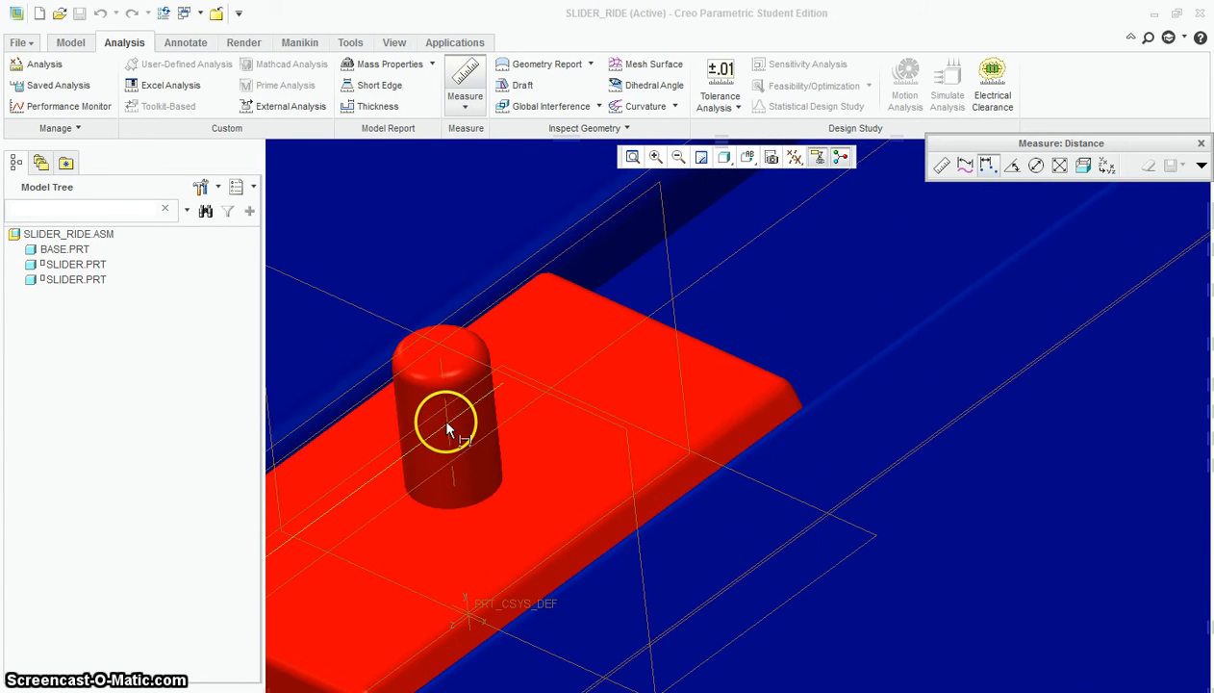
pyautogui.scroll(-2, 446, 423)
pyautogui.scroll(-4, 442, 404)
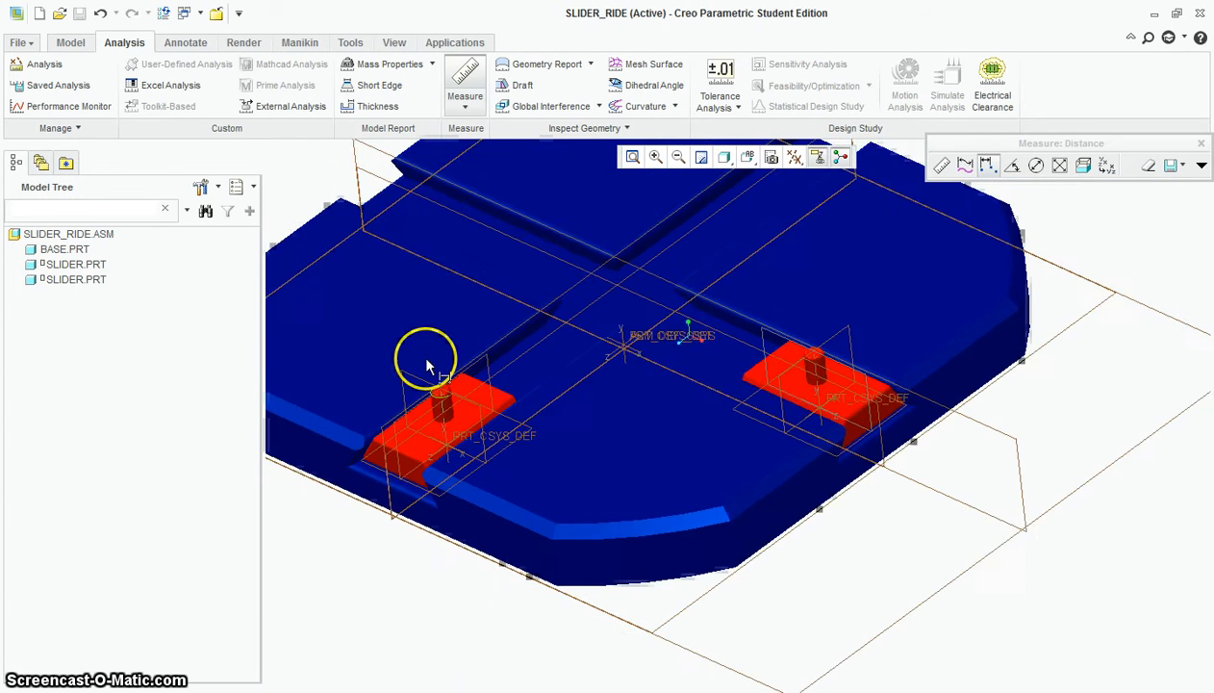
pyautogui.scroll(5, 792, 370)
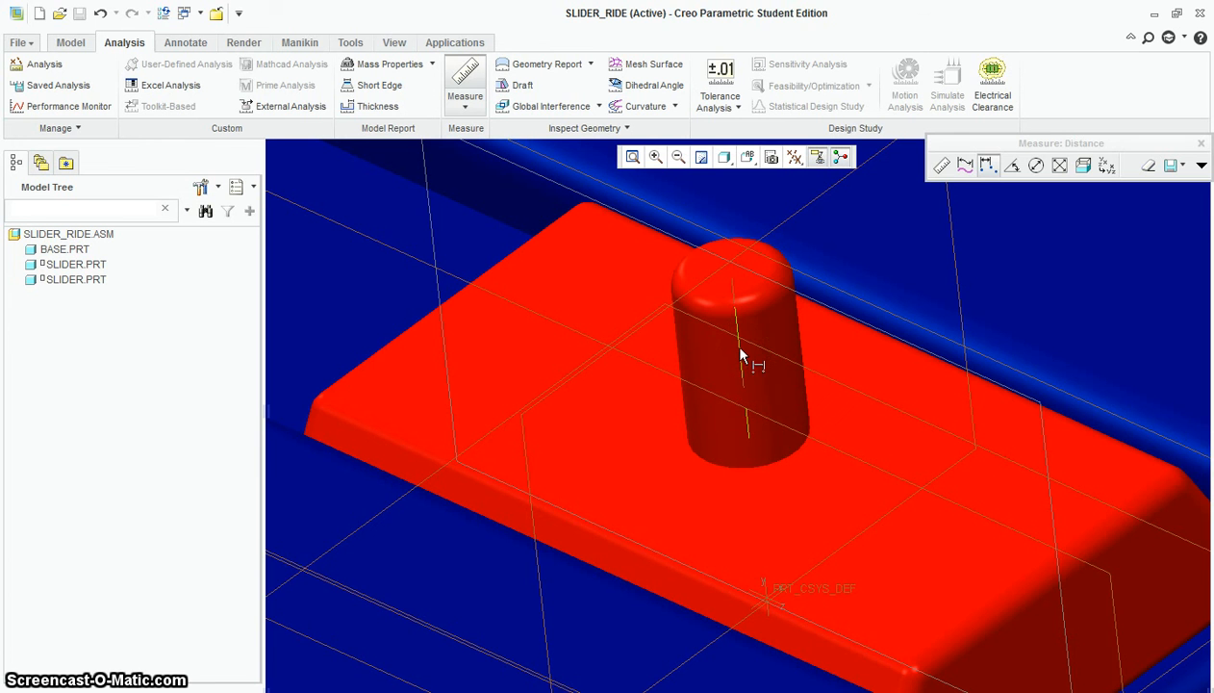
pyautogui.click(741, 356)
pyautogui.scroll(-2, 782, 375)
pyautogui.click(441, 491)
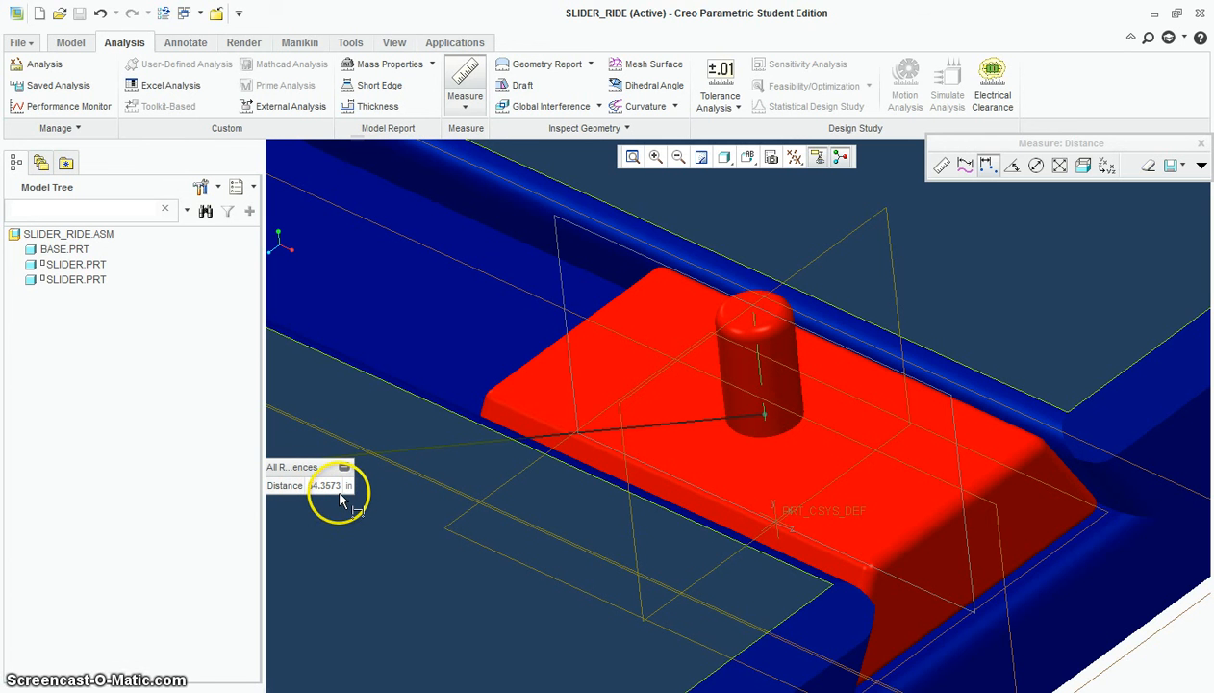
pyautogui.scroll(-3, 967, 416)
pyautogui.scroll(-3, 967, 416)
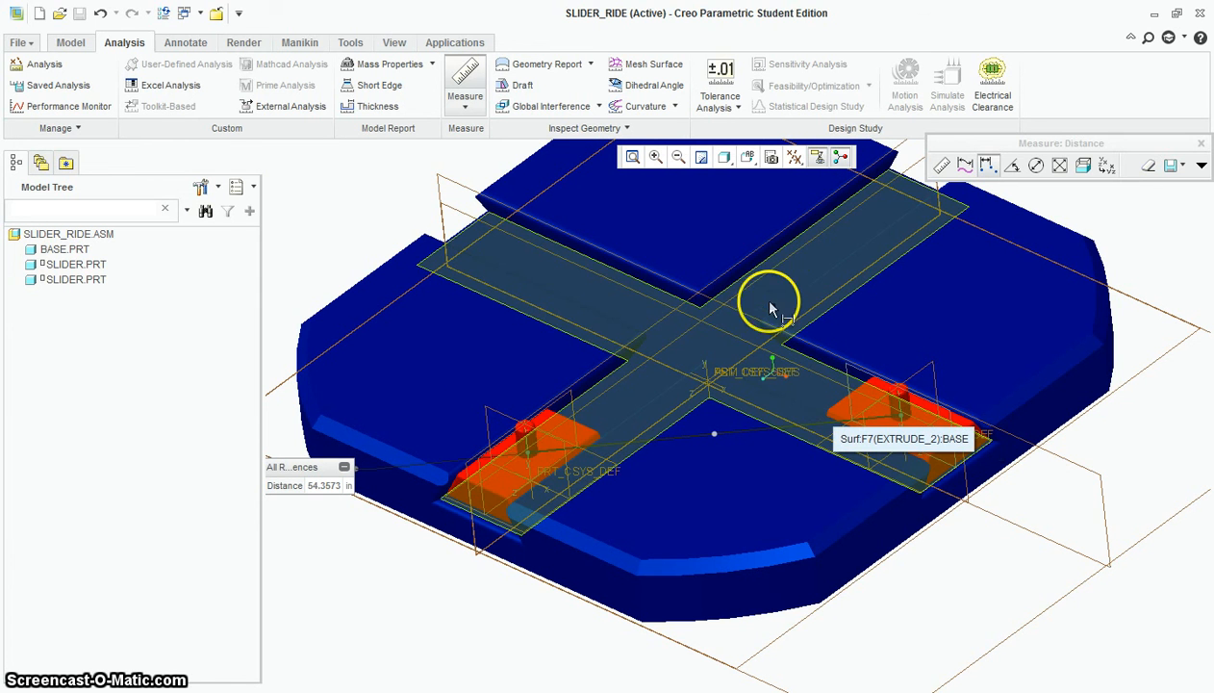
pyautogui.click(477, 525)
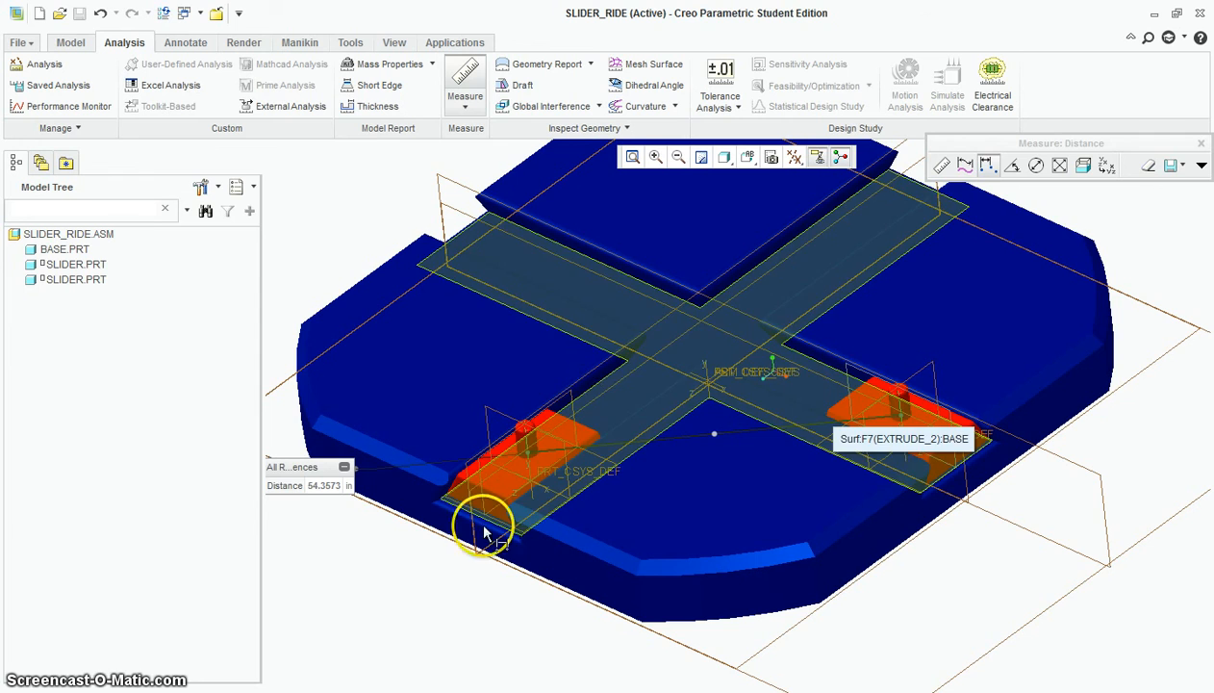